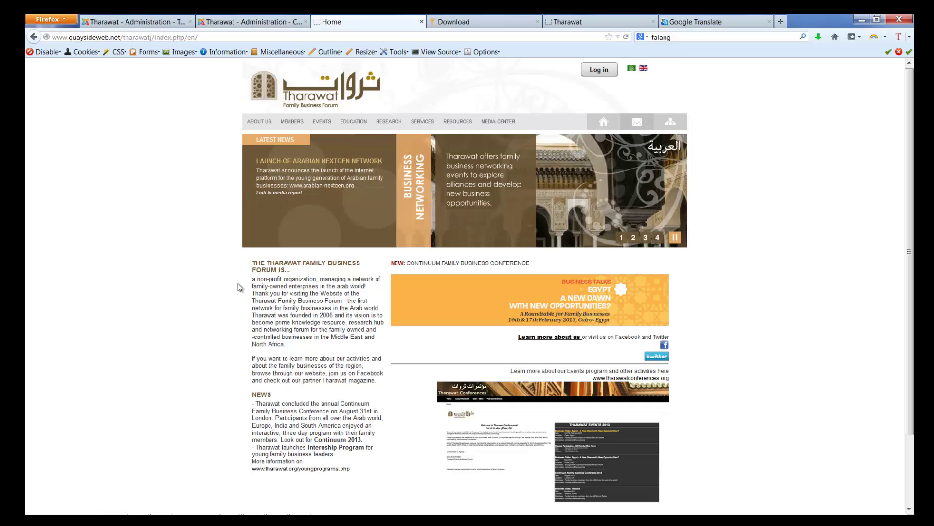
- Open the Tharawat site's About Us page and view its Arabic version
click(258, 120)
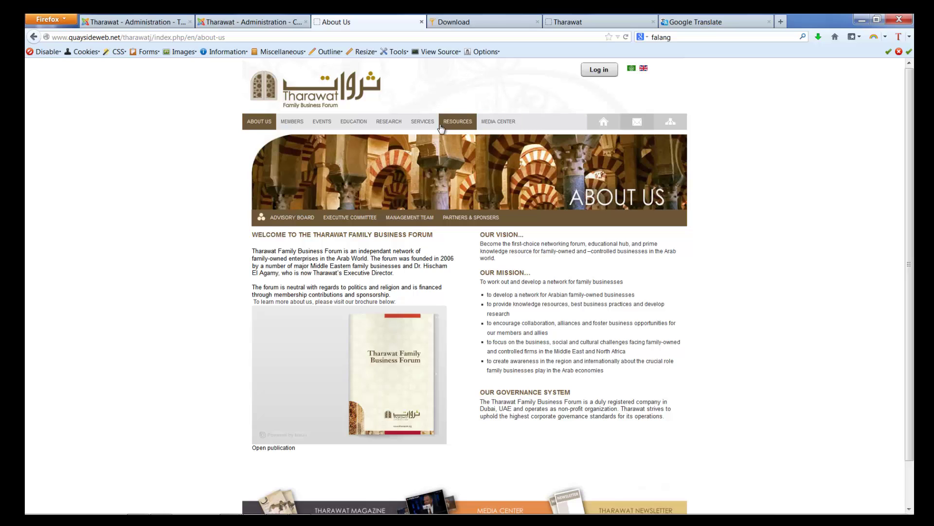
click(632, 71)
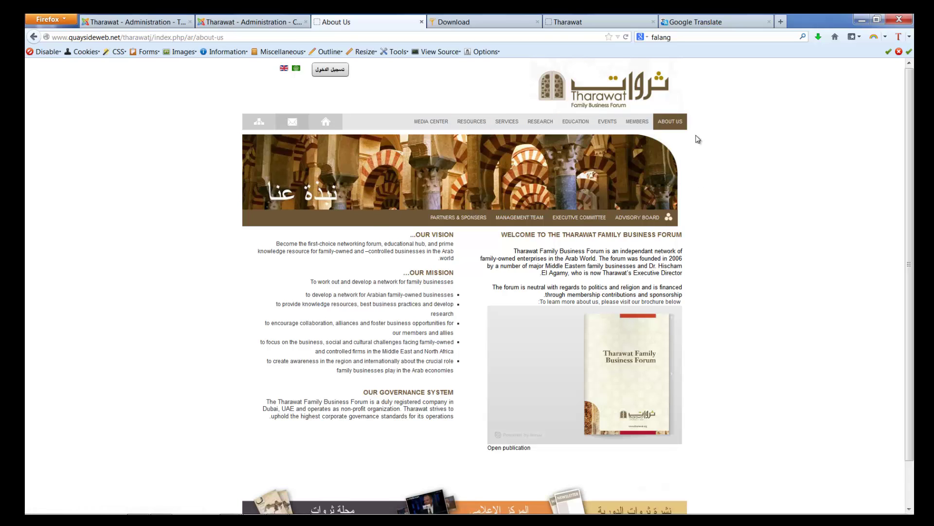
mouse_move(638, 321)
- In the administrator, open FaLang's Translation list with Arabic Unitag as the language
click(261, 22)
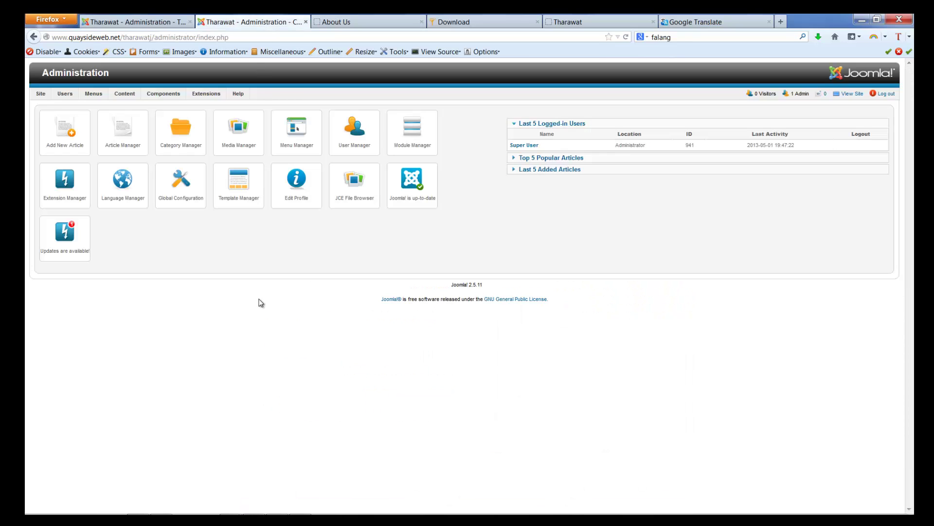
mouse_move(163, 93)
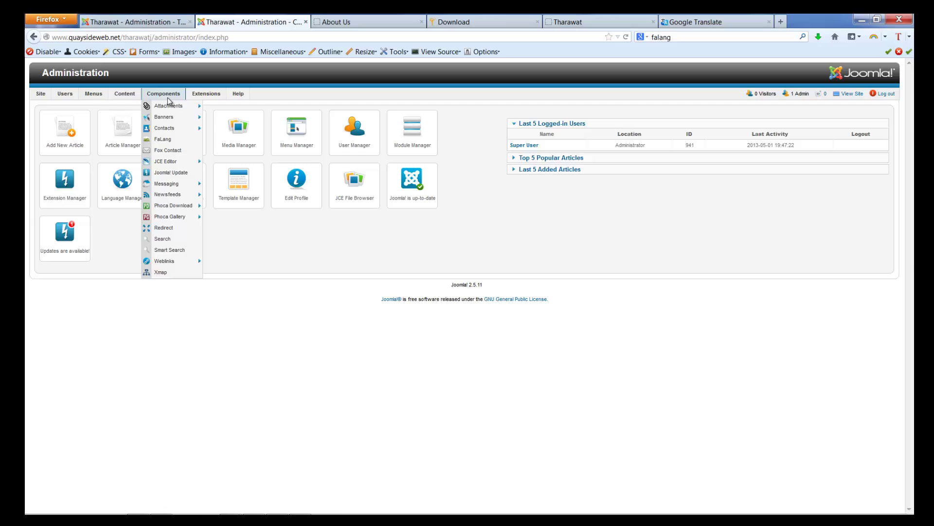
click(167, 141)
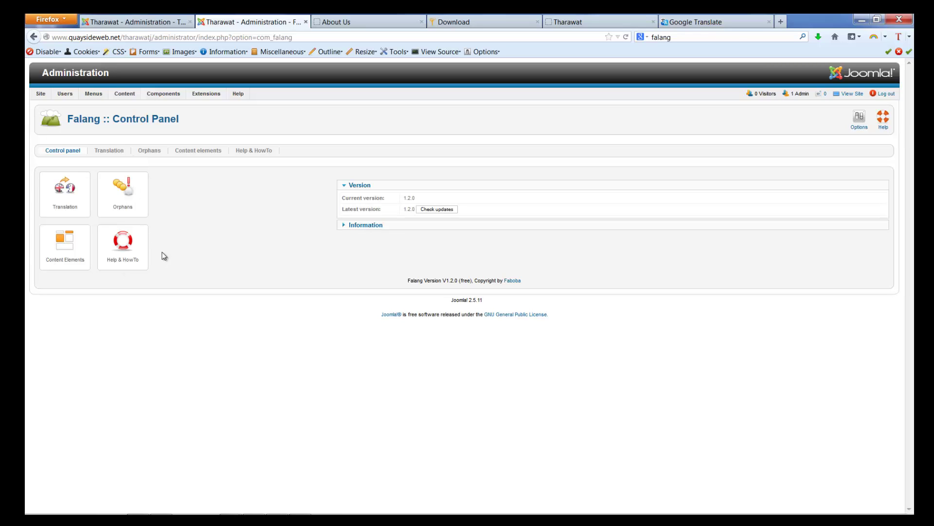
click(63, 201)
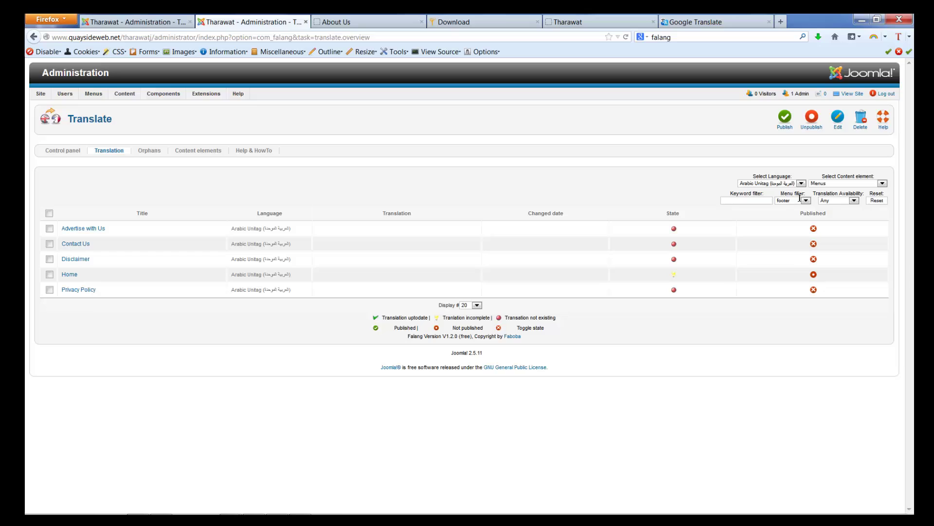
click(797, 186)
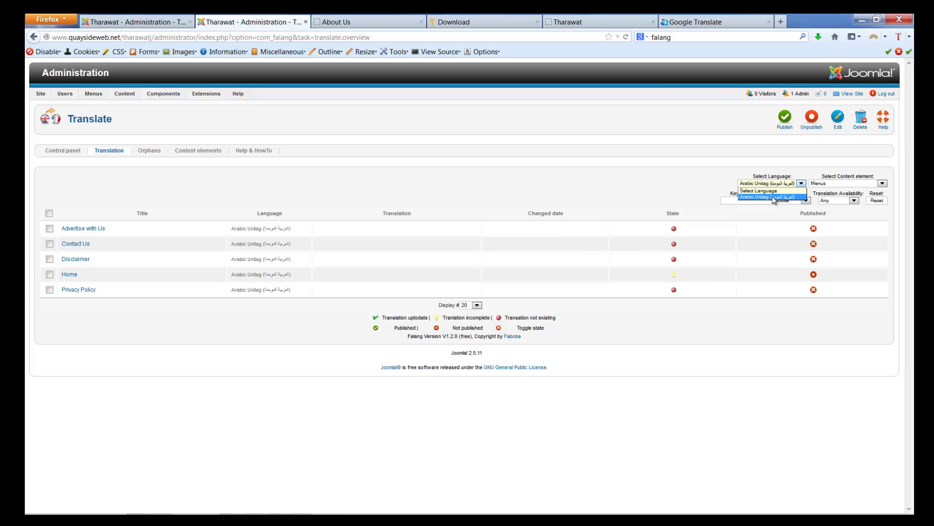
click(688, 184)
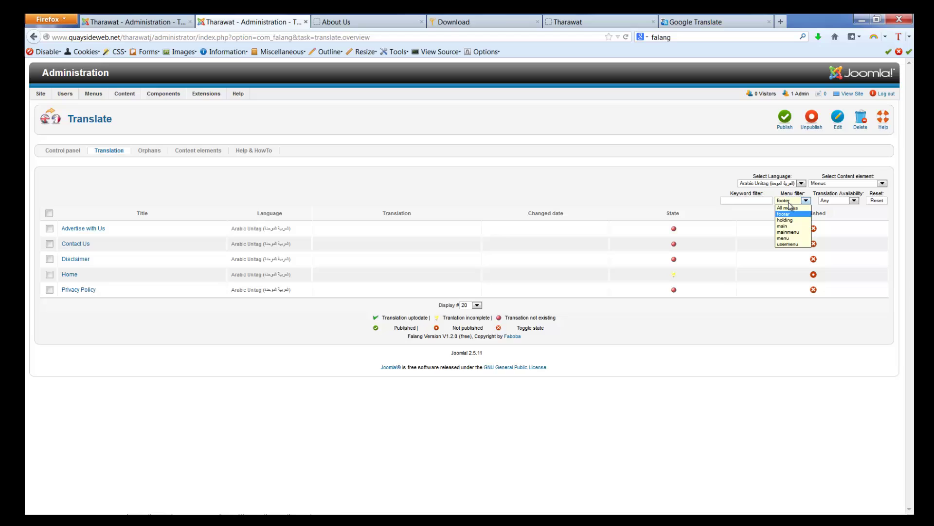
- Filter menu translations to mainmenu, open the About Us item's form and select its original name
click(785, 232)
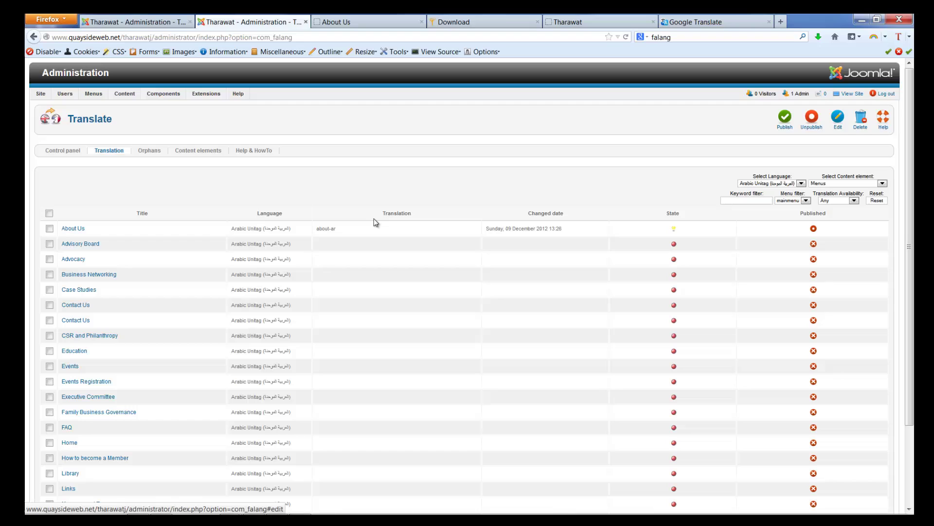
click(372, 22)
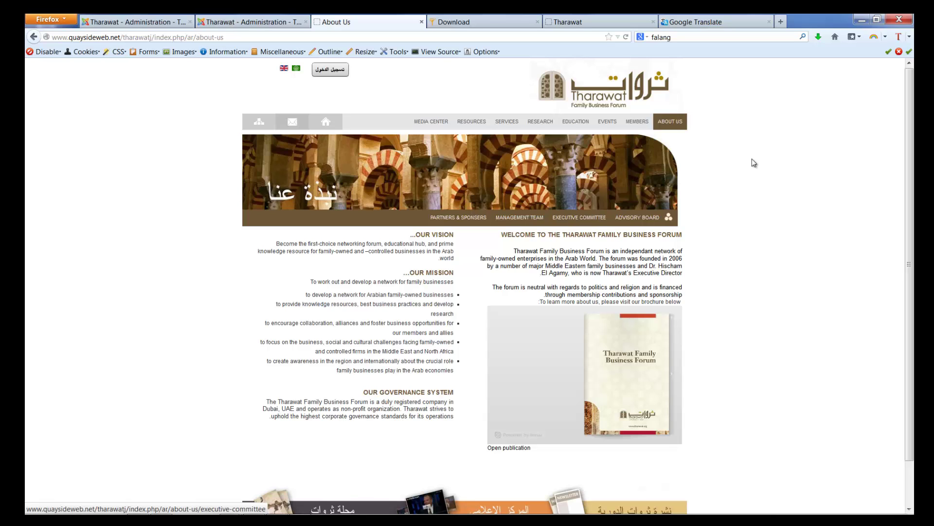
click(223, 22)
click(81, 228)
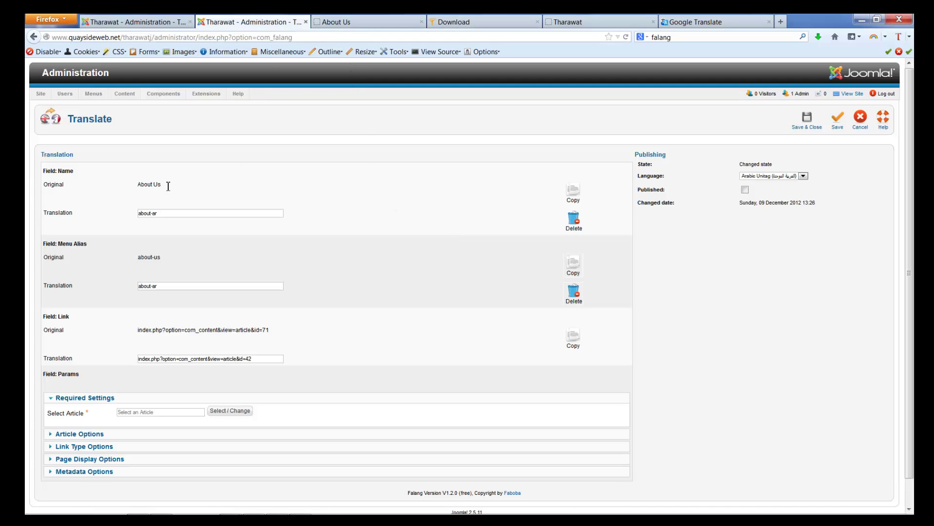
drag(166, 185, 138, 186)
key(ctrl+c)
- Translate 'About Us' in Google Translate and select the Arabic result من نحن
click(694, 22)
click(138, 154)
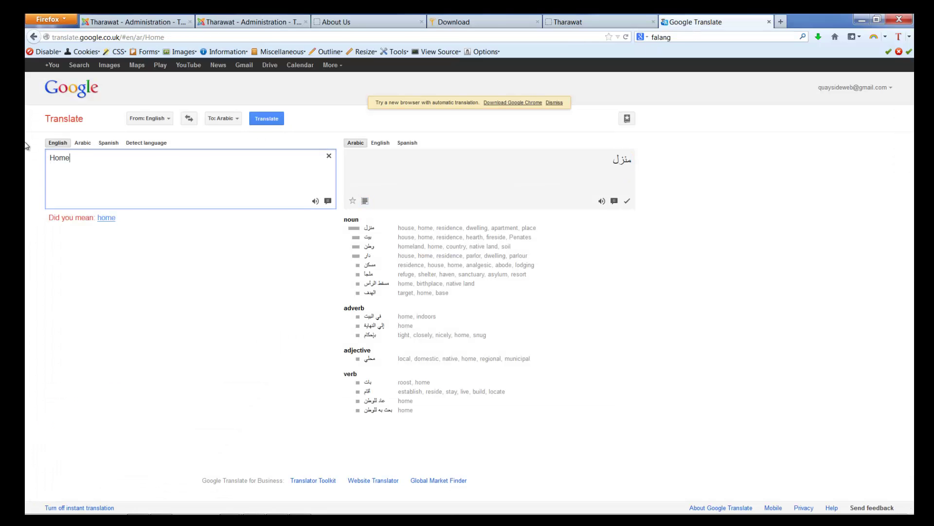
drag(81, 154, 50, 155)
key(ctrl+v)
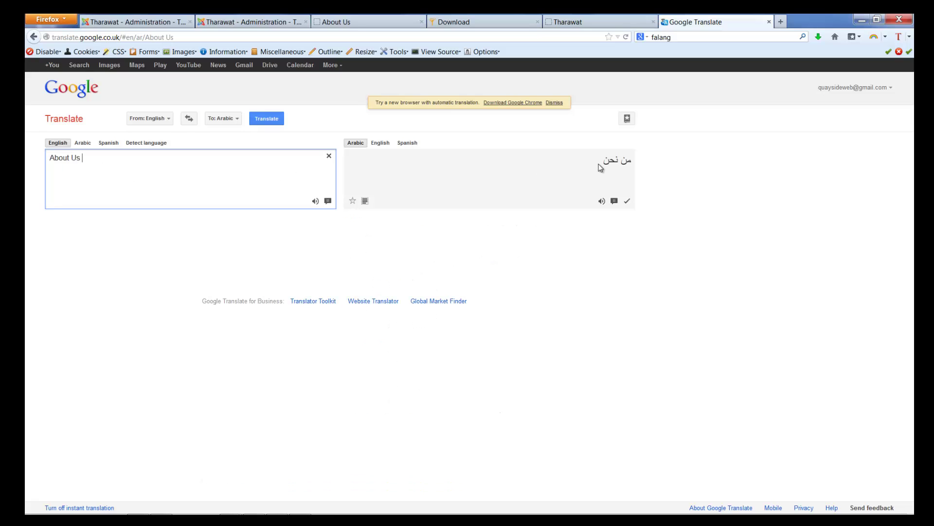
click(365, 202)
key(ctrl+c)
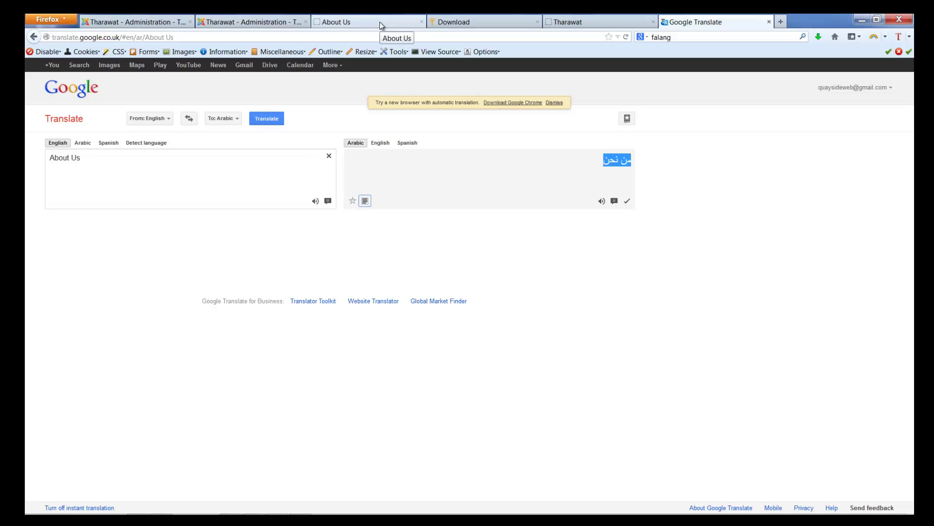
- Set the translated name to من نحن, copy the original alias about-us, and save
click(257, 27)
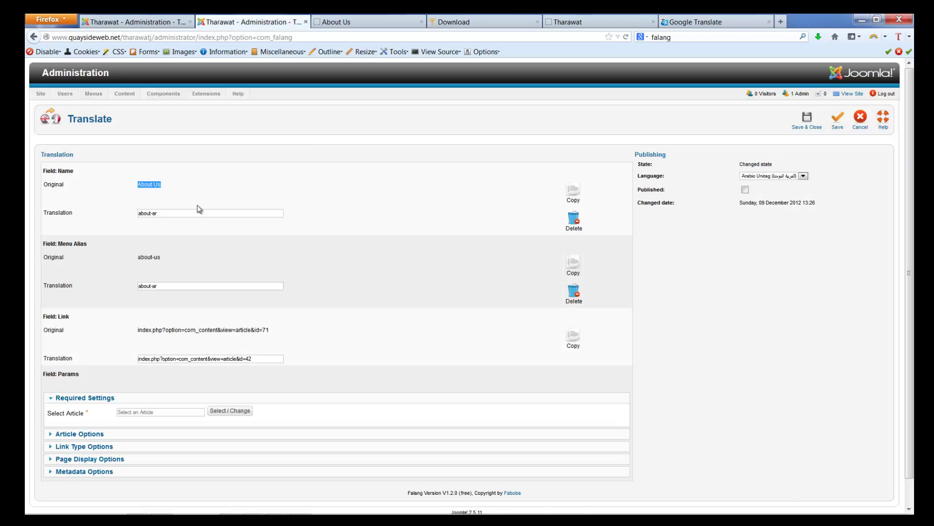
drag(180, 214, 105, 208)
key(ctrl+v)
click(574, 292)
click(577, 271)
click(838, 127)
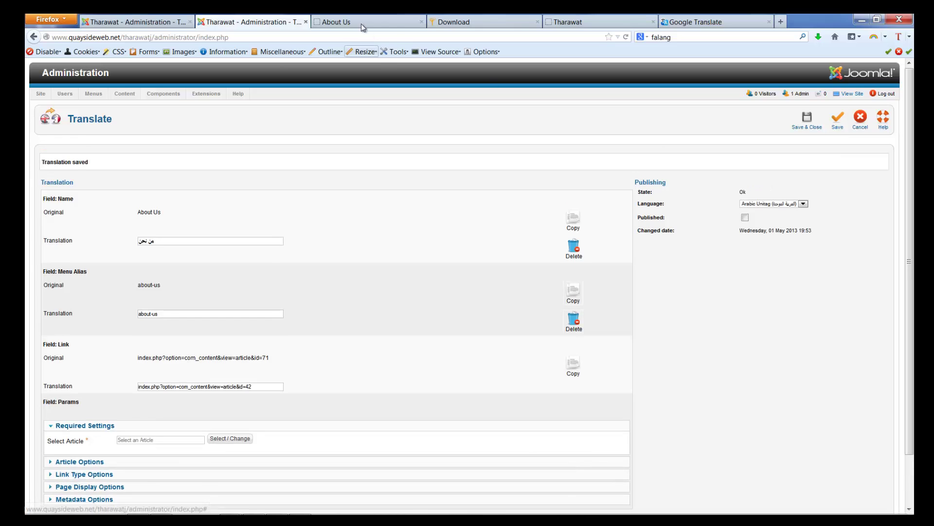
- Reload the Arabic About Us page, then mark the About Us translation Published and save it
click(360, 23)
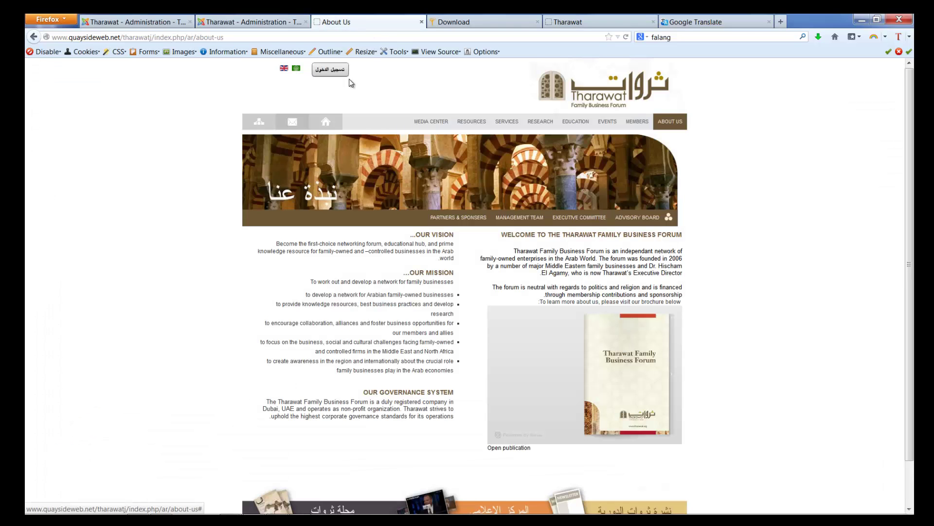
click(626, 37)
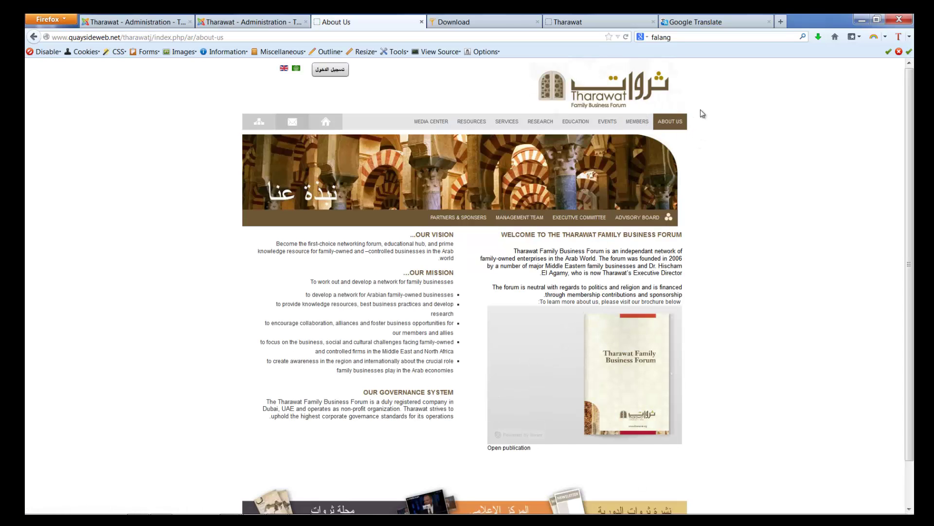
click(260, 22)
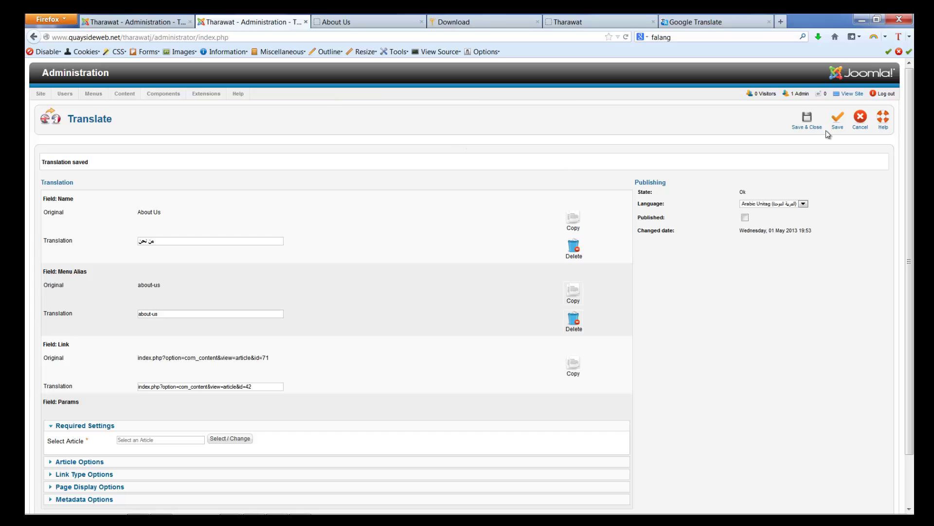
click(745, 217)
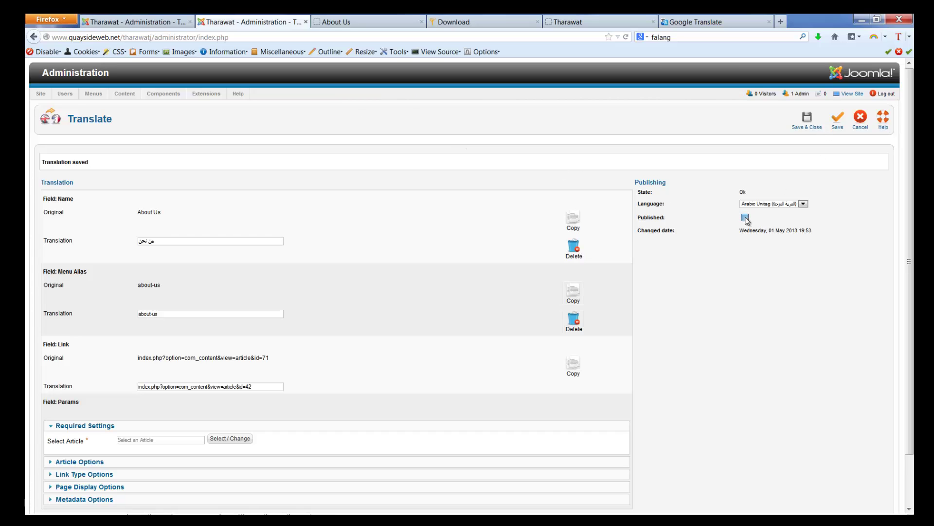
click(839, 119)
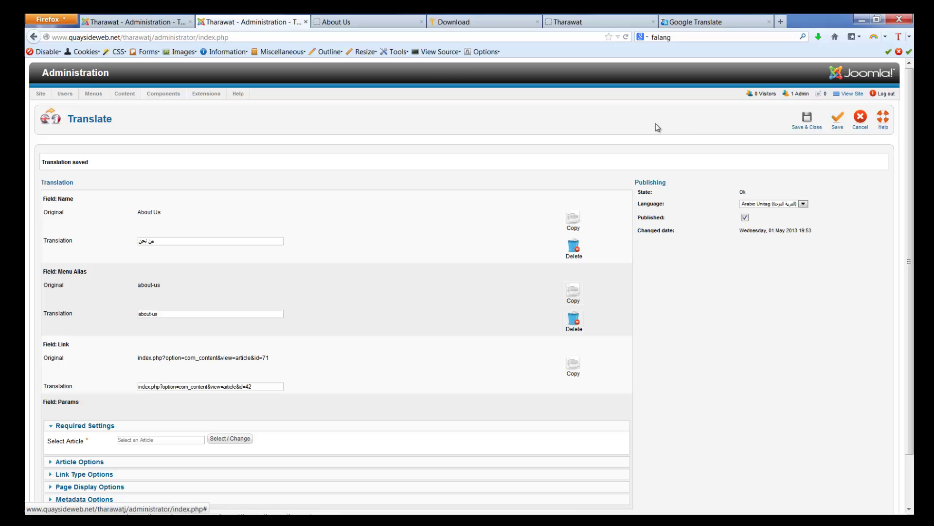
- Reload the site's About Us page to check the translation, then return to the English page
click(348, 22)
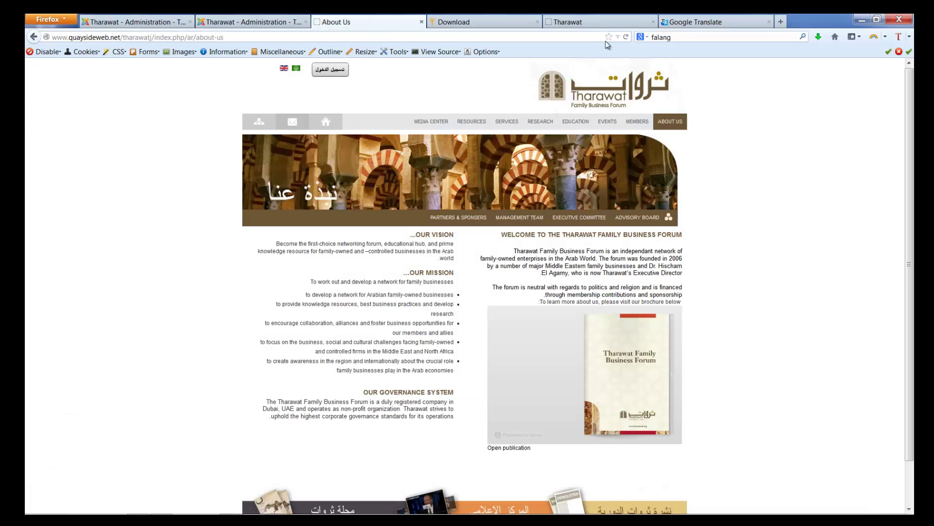
click(626, 36)
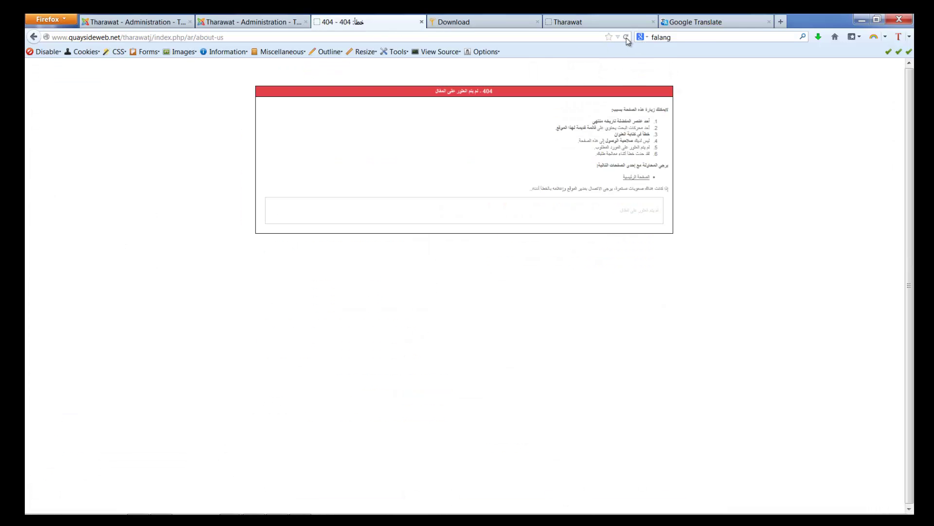
click(34, 37)
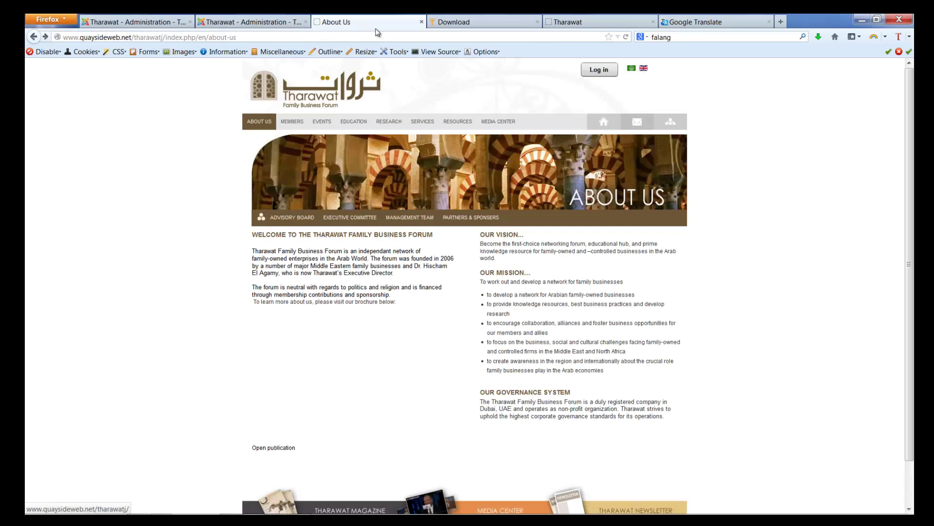
- Copy the original link into the About Us menu translation and save it
click(292, 24)
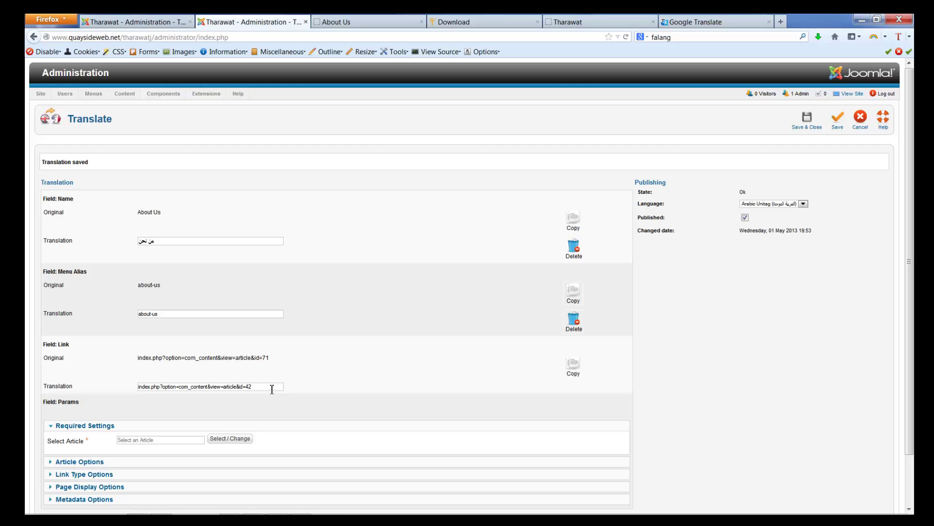
click(572, 367)
click(836, 128)
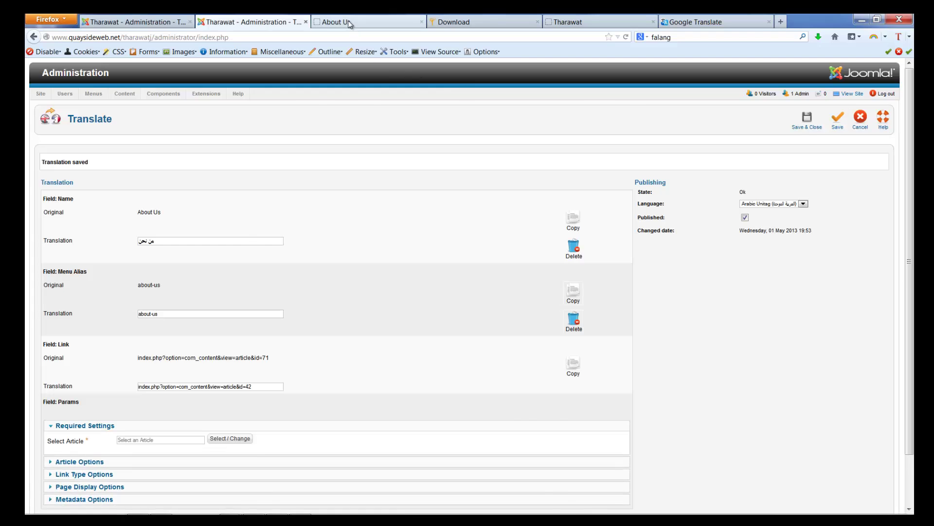
- Retry the site's Arabic About Us page, which still gives a 404, then return to the translation form
key(ctrl+Tab)
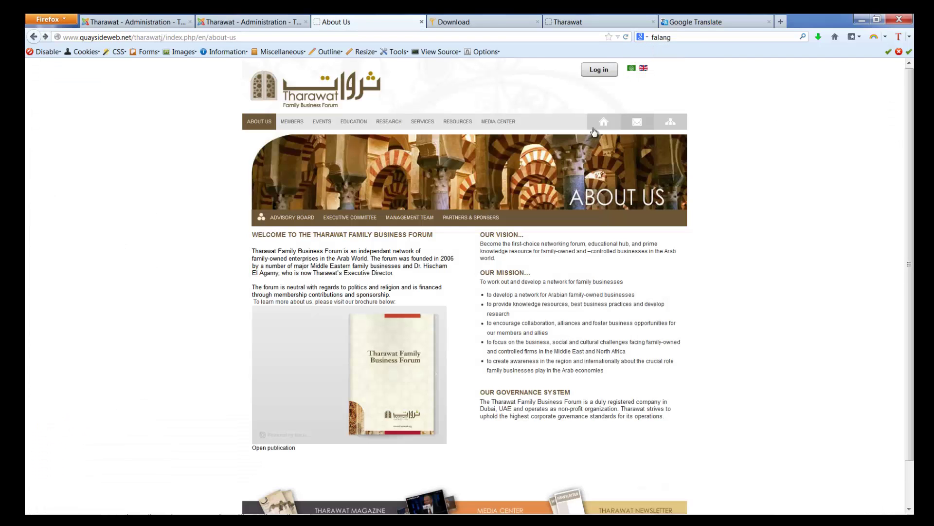
click(632, 68)
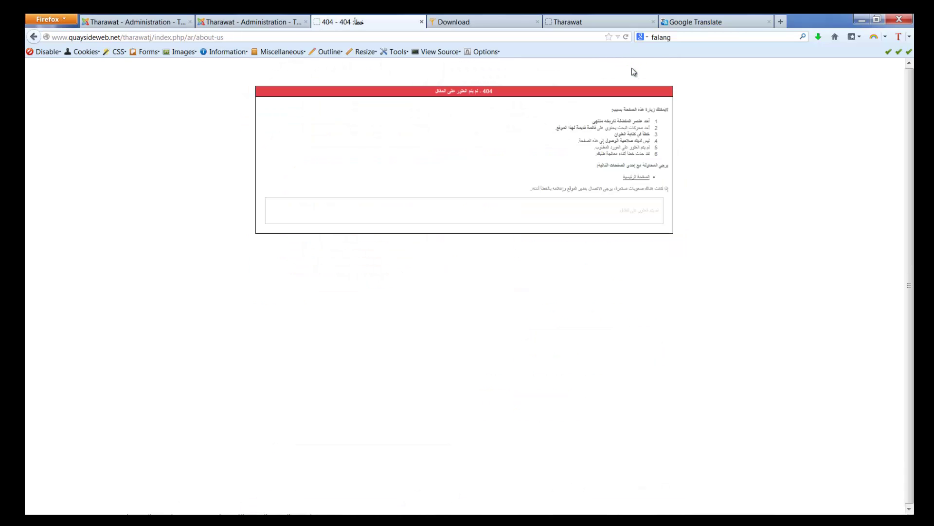
click(32, 38)
click(627, 38)
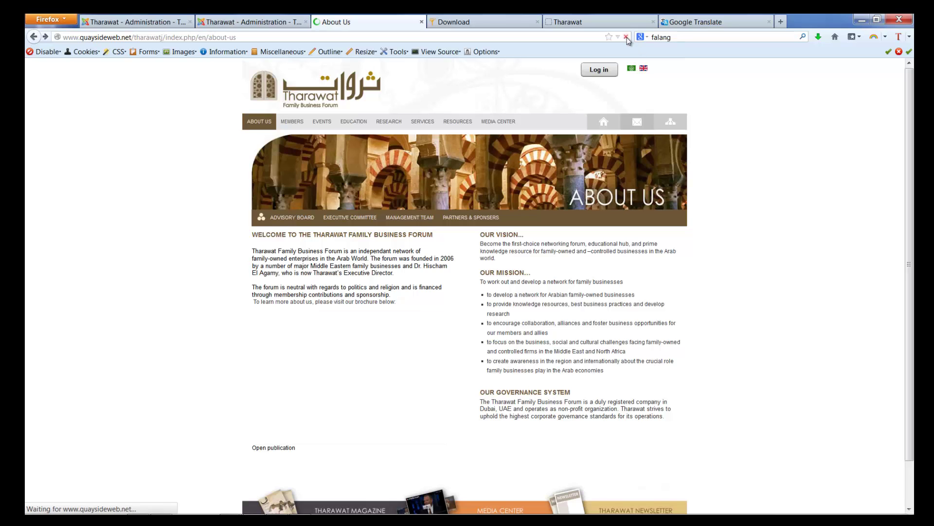
click(627, 37)
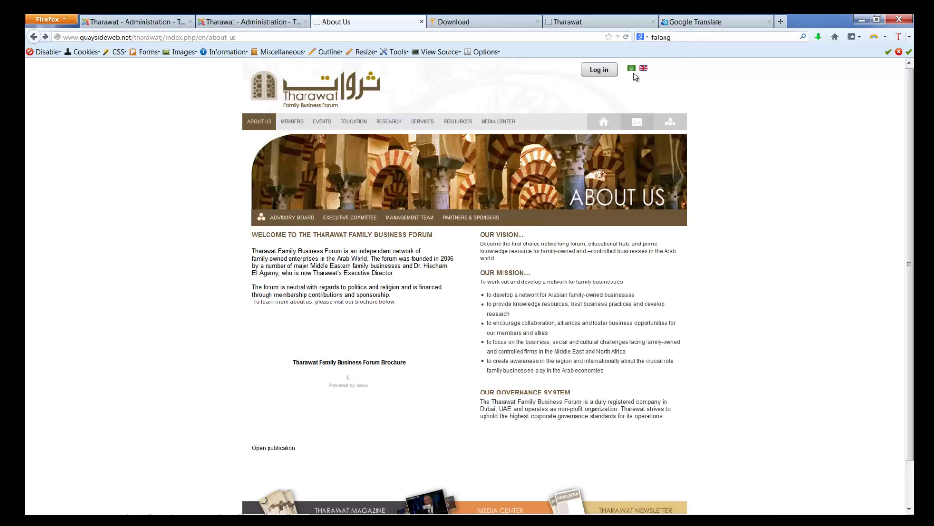
click(631, 69)
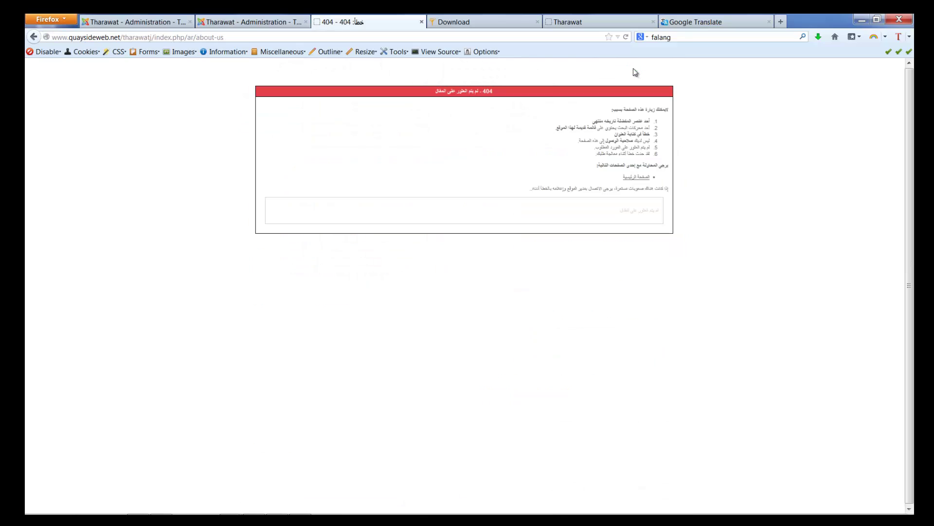
click(235, 22)
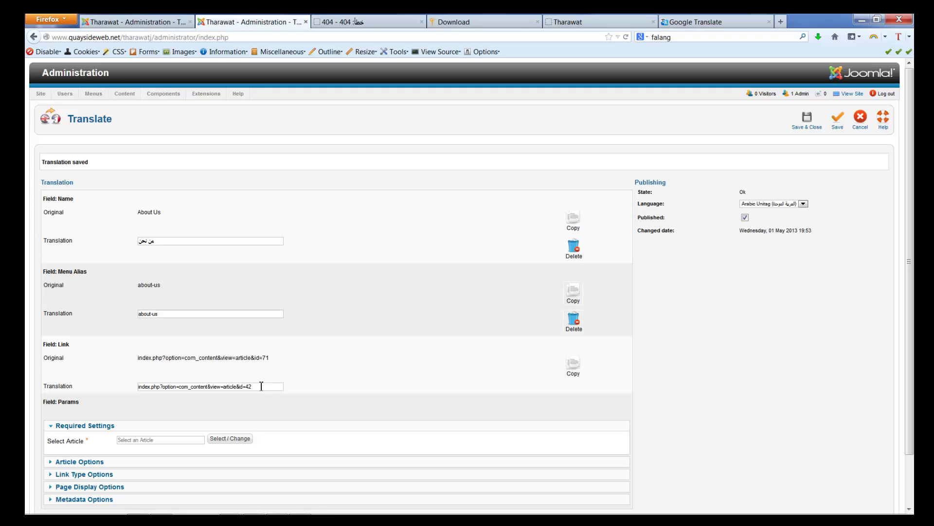
- Link the Arabic menu translation to the About Us article (id=71) and save
click(237, 440)
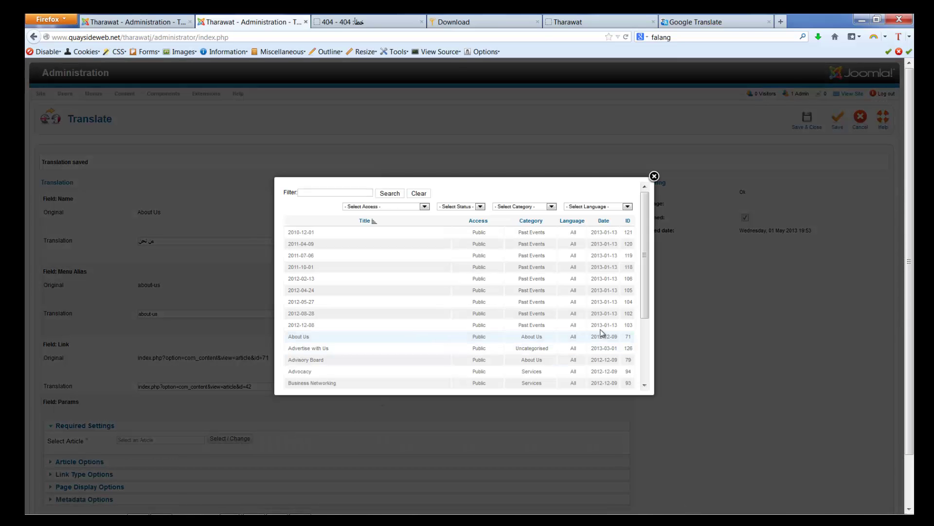
click(299, 337)
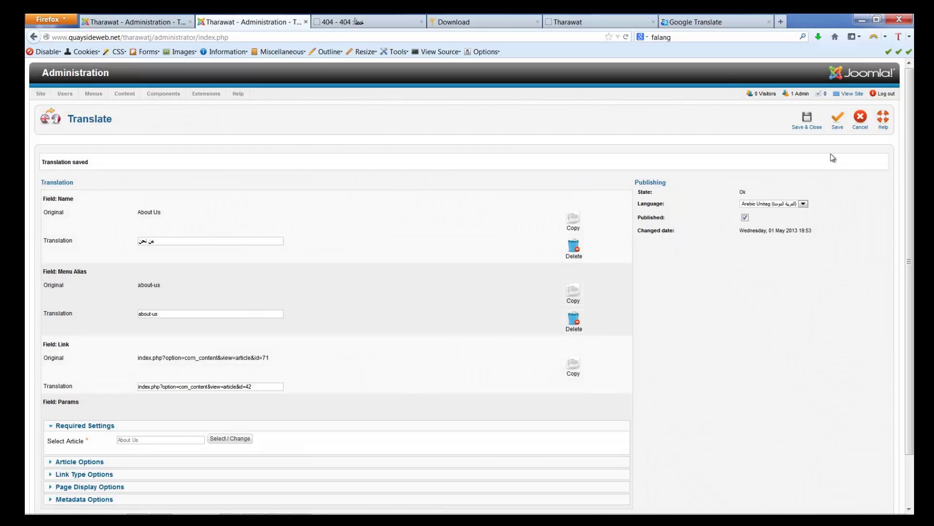
click(844, 124)
- Reload /ar/about-us to confirm it shows in Arabic with the من نحن label, then go back to admin
click(370, 22)
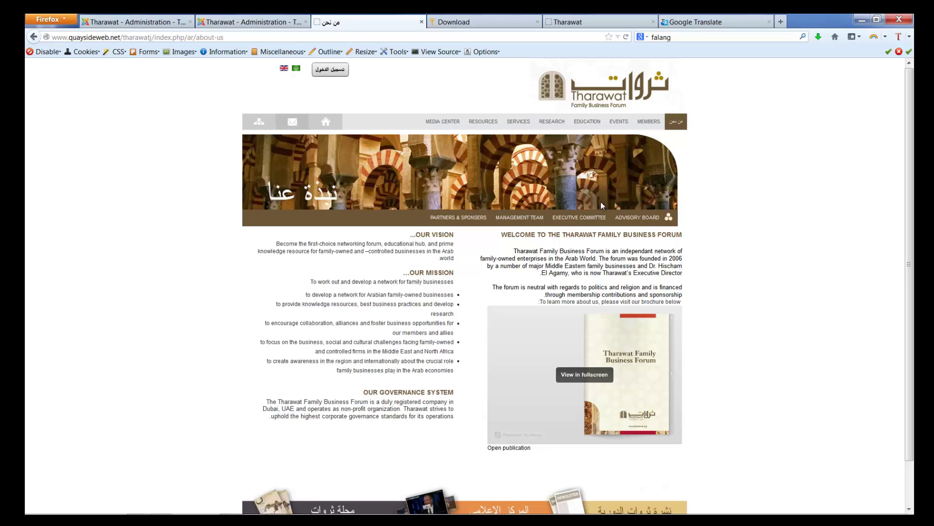
click(232, 21)
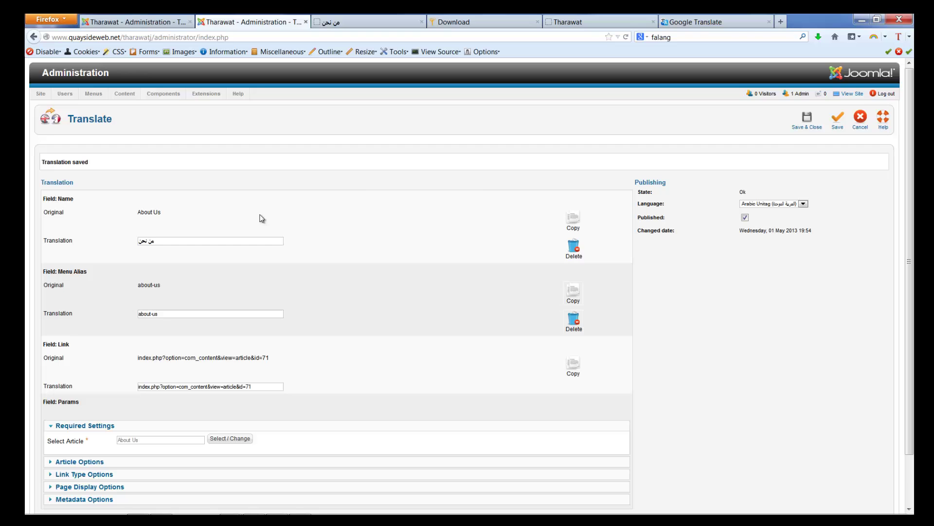
- Save and close the About Us translation, then open the Members item's form on page 2 and copy its name
click(814, 129)
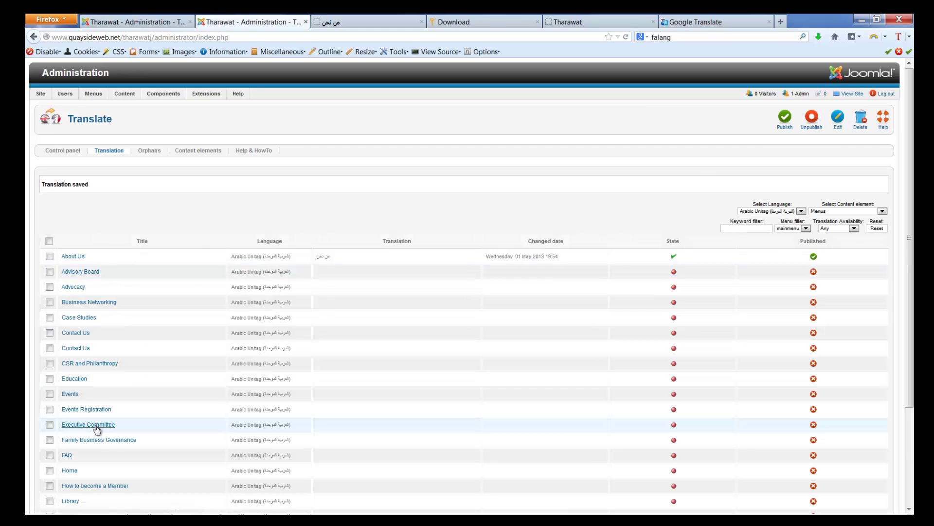
scroll(96, 422, down, 5)
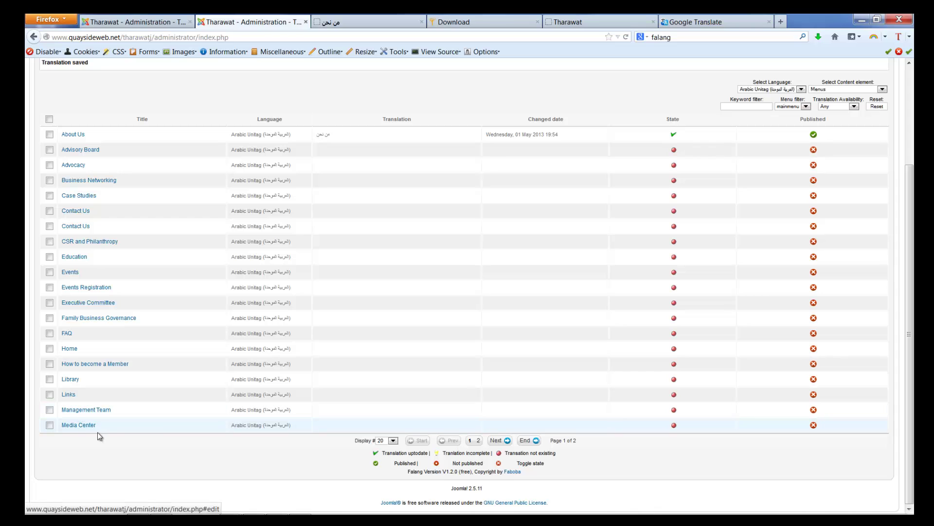
click(495, 441)
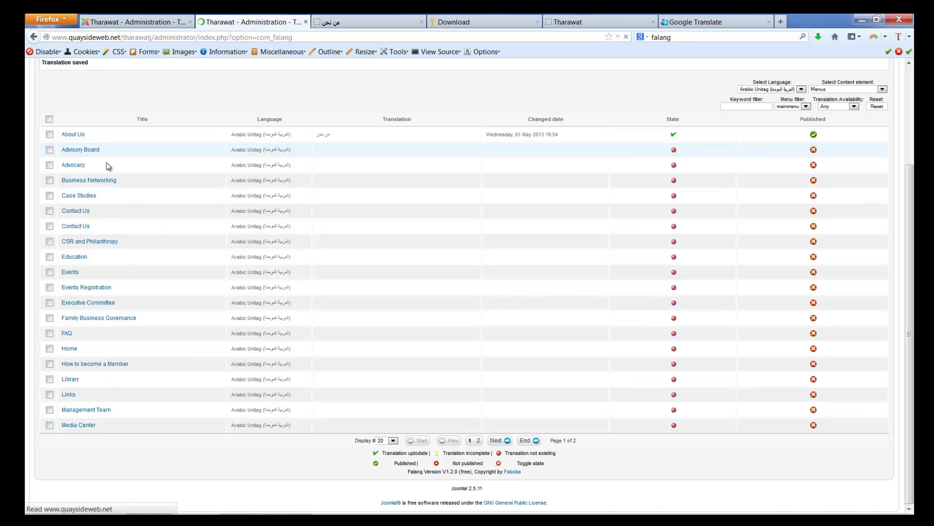
click(82, 230)
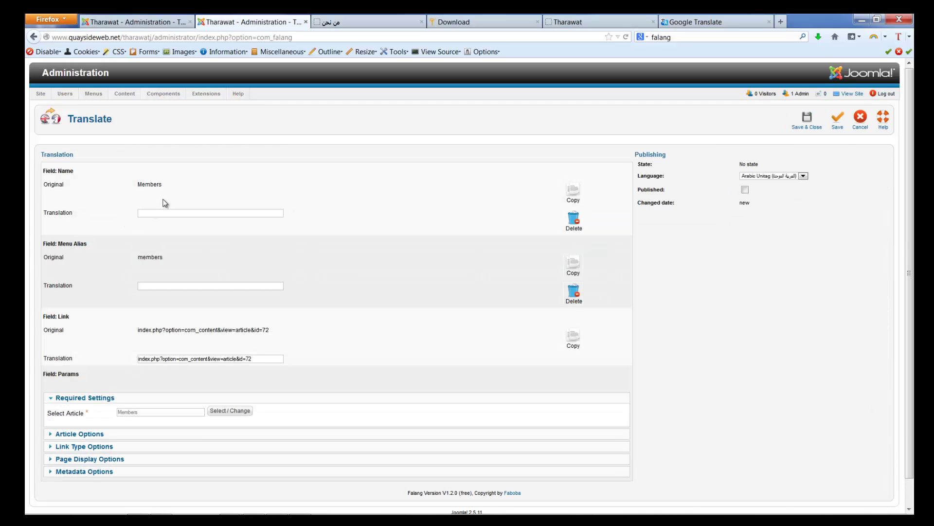
drag(166, 184, 141, 187)
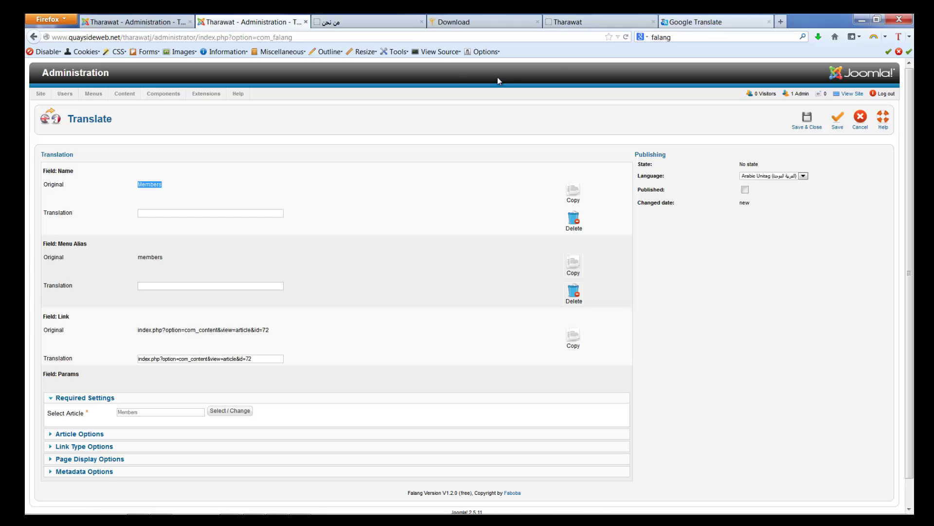
- Translate 'Members' in Google Translate and select the Arabic result الأعضاء
click(702, 22)
drag(83, 158, 26, 156)
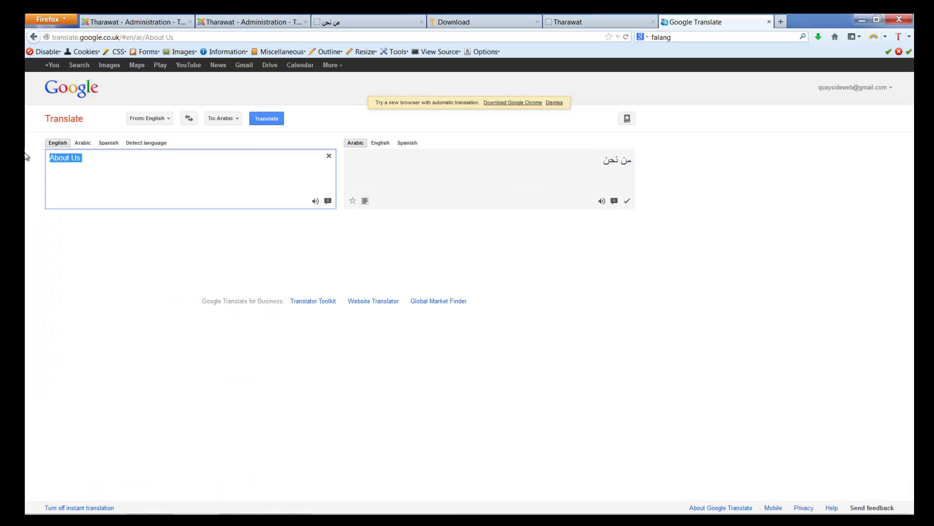
key(ctrl+v)
click(577, 164)
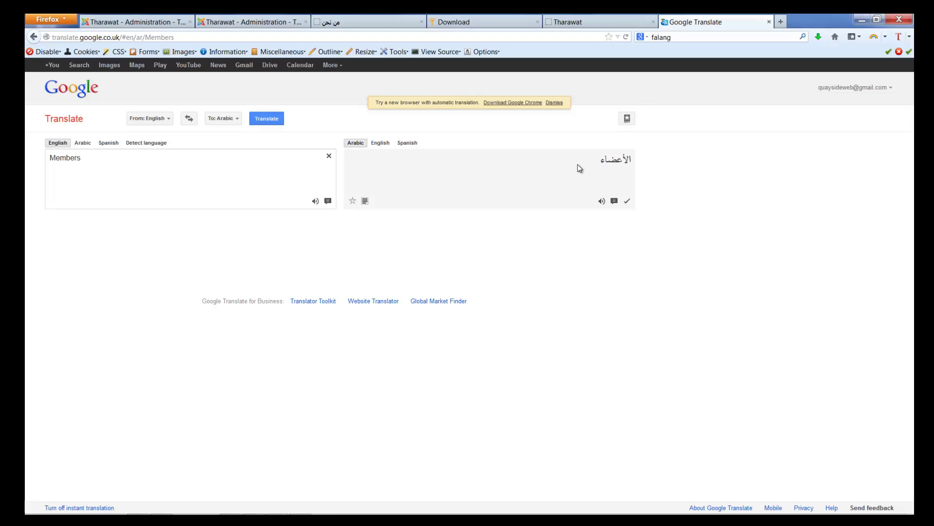
click(365, 201)
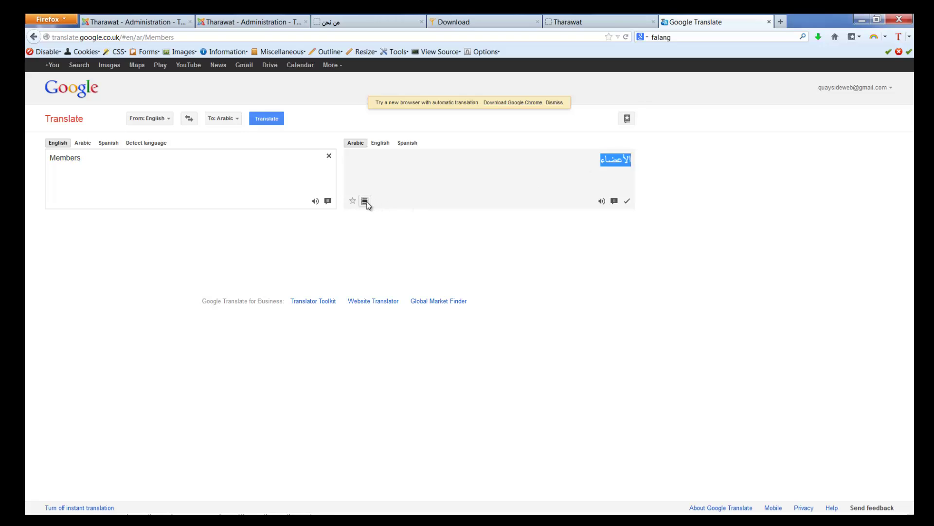
- Paste الأعضاء as the Members menu item's Arabic name, mark it published, and save & close
click(261, 22)
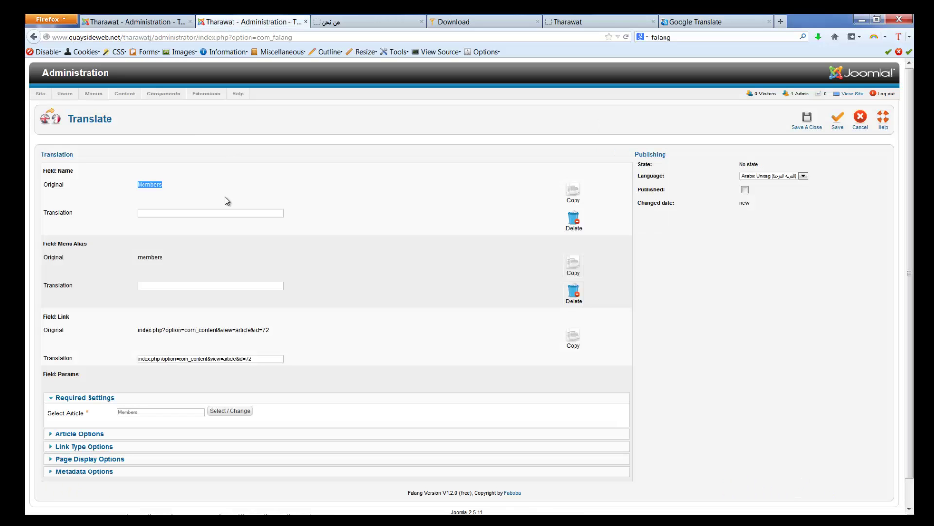
click(186, 215)
key(ctrl+v)
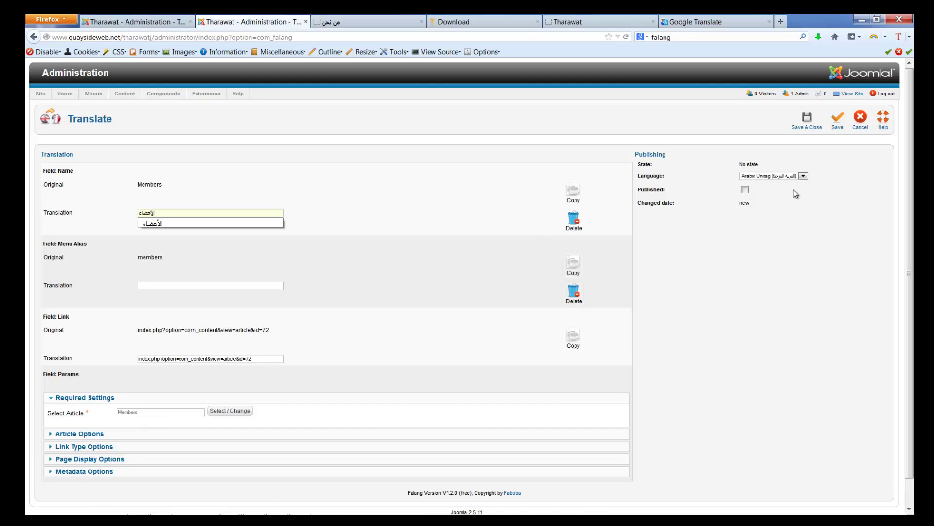
click(745, 189)
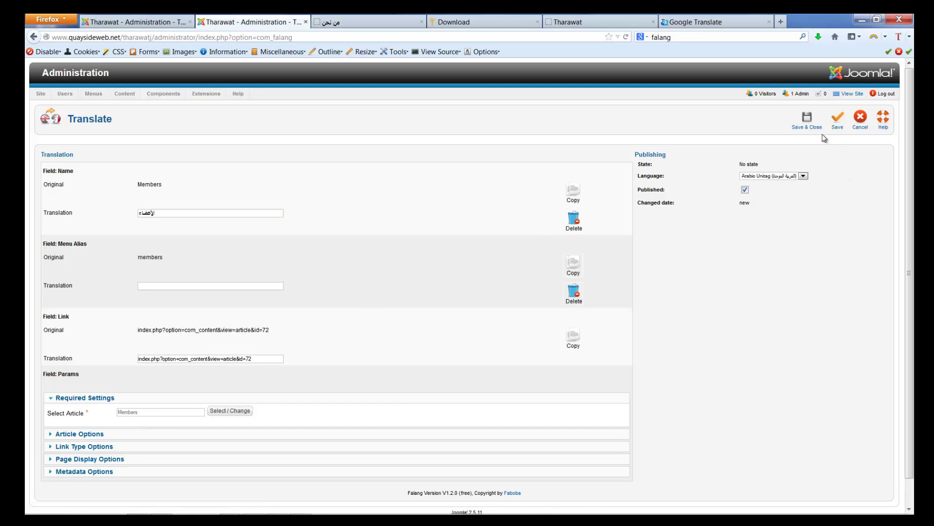
click(808, 121)
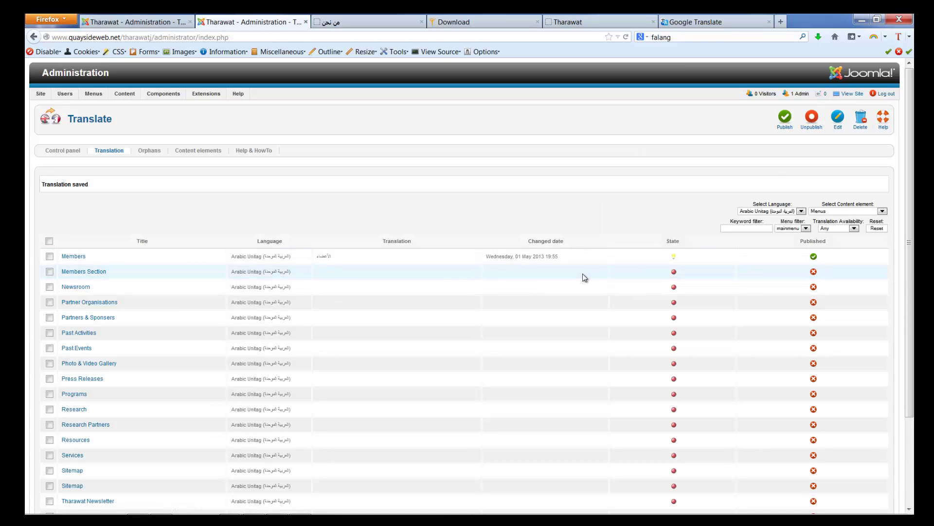
- Reload the Arabic About Us page to confirm the menu shows الأعضاء, then return to Falang
click(349, 21)
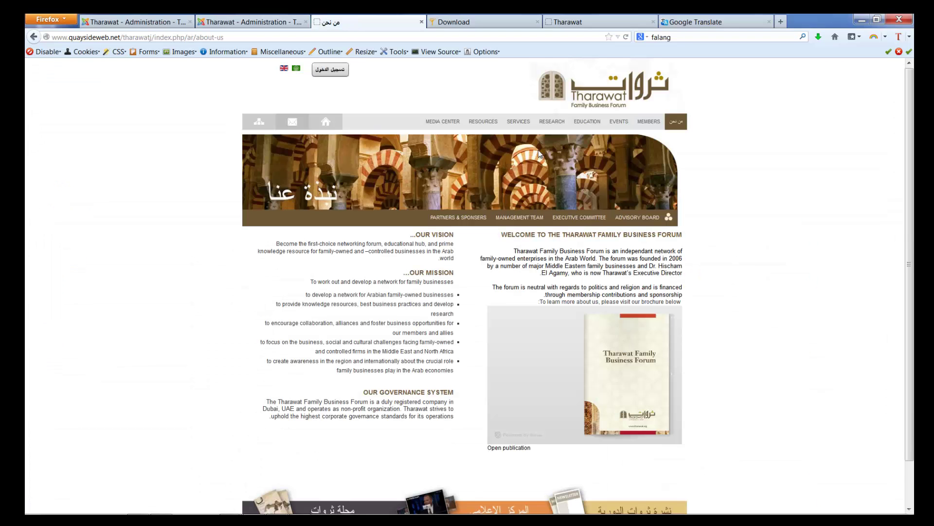
click(626, 38)
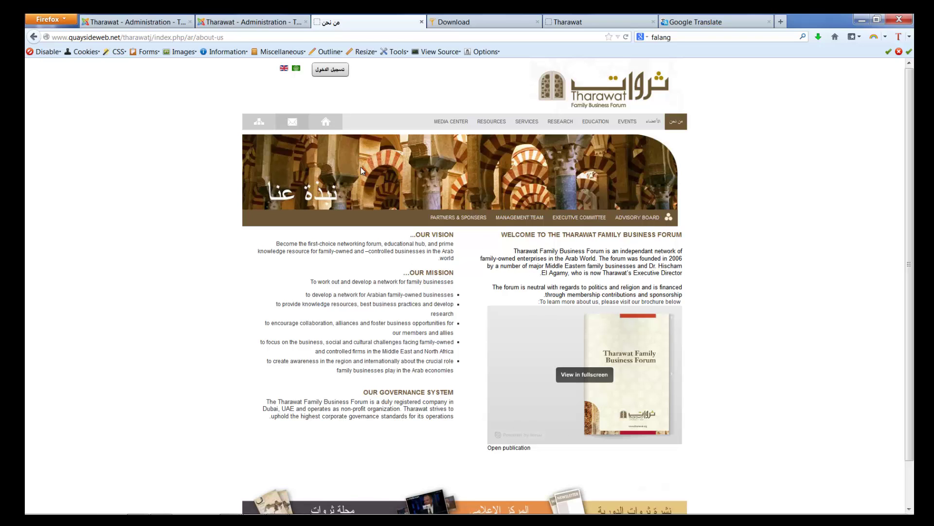
click(244, 23)
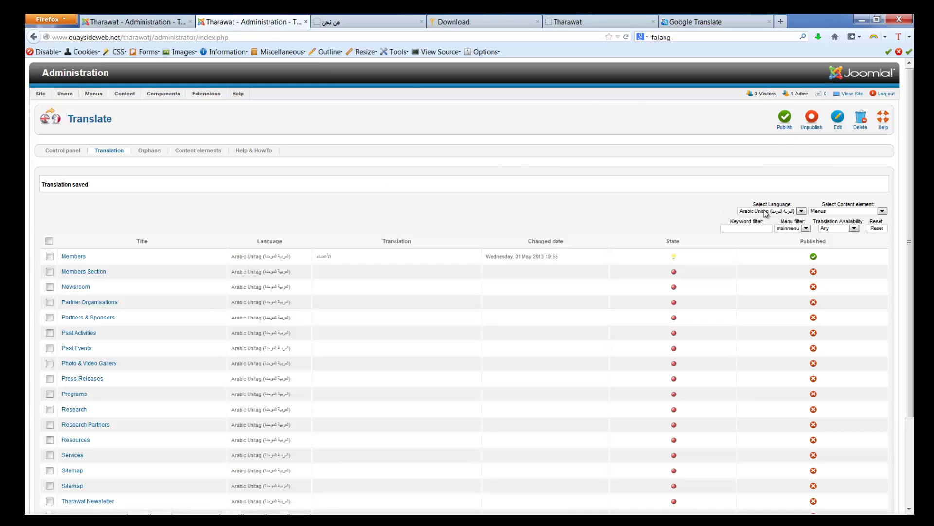
- Switch Falang's content element from Menus to Contents to list the About Us category articles
click(882, 211)
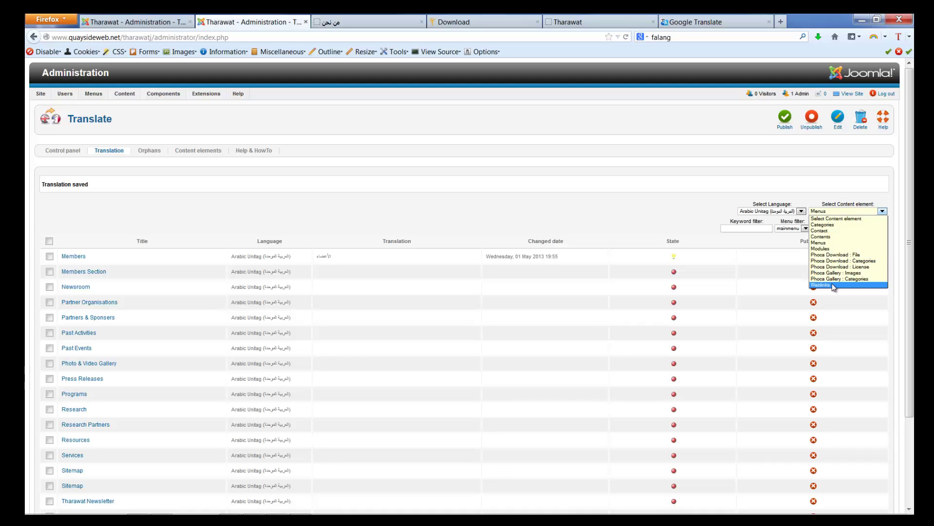
click(831, 237)
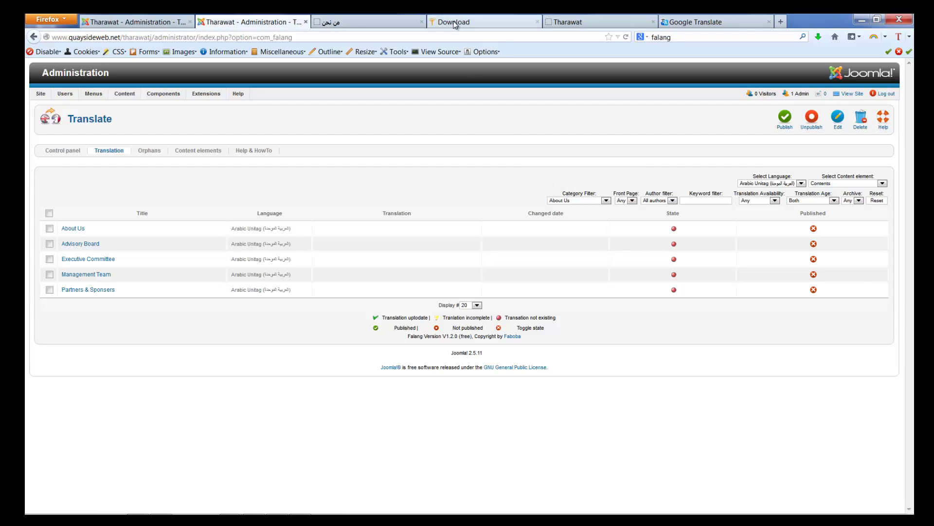
click(348, 18)
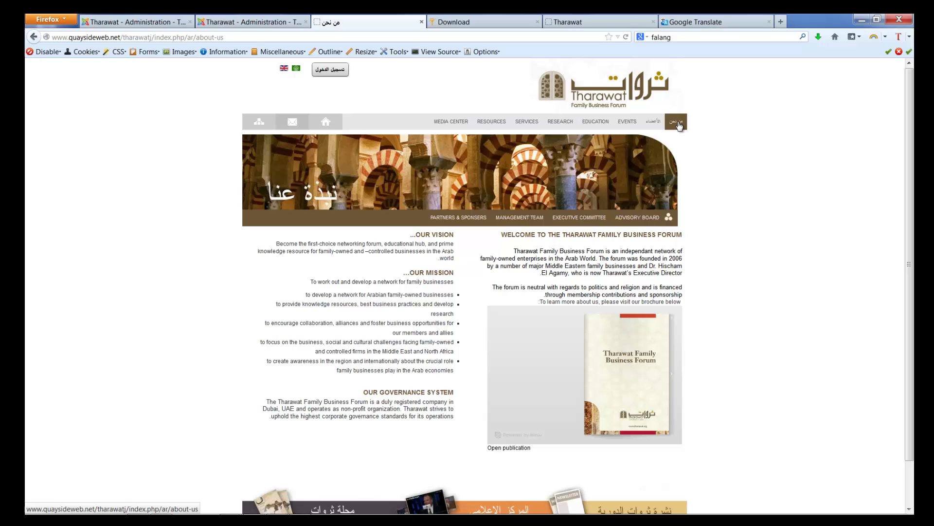
click(259, 23)
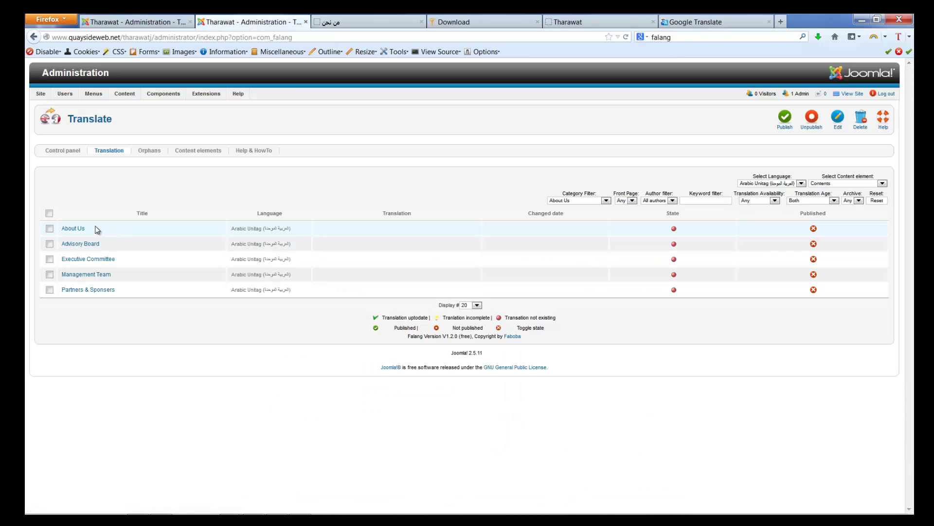
- Open the About Us article's translation form, comparing it against the live Arabic About Us page
click(80, 230)
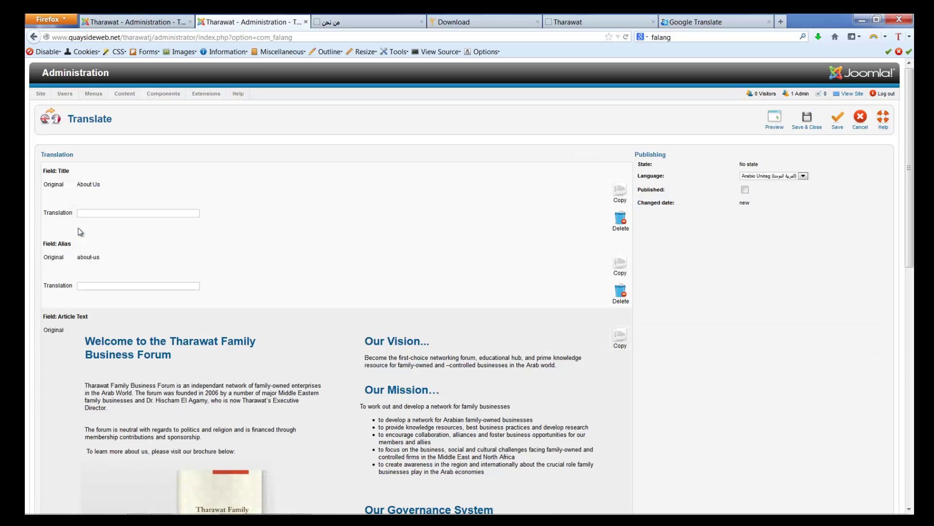
scroll(227, 245, down, 3)
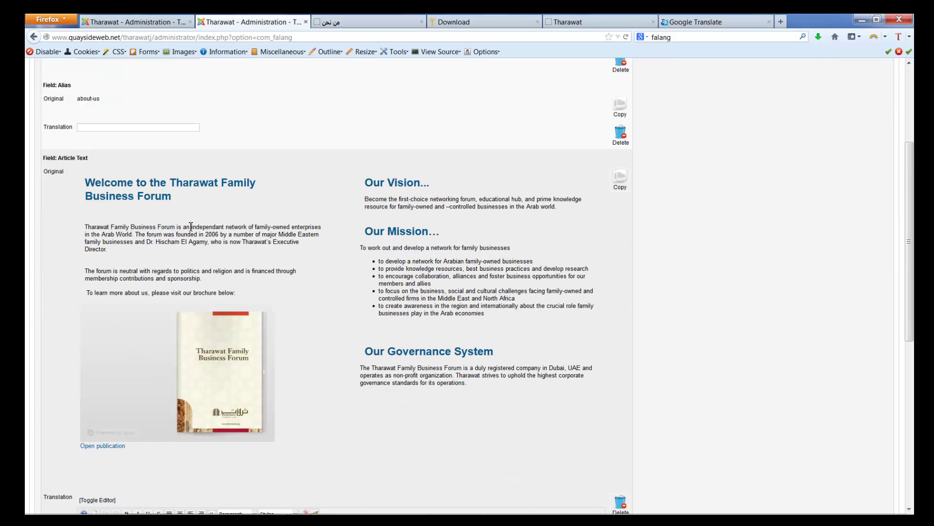
click(357, 23)
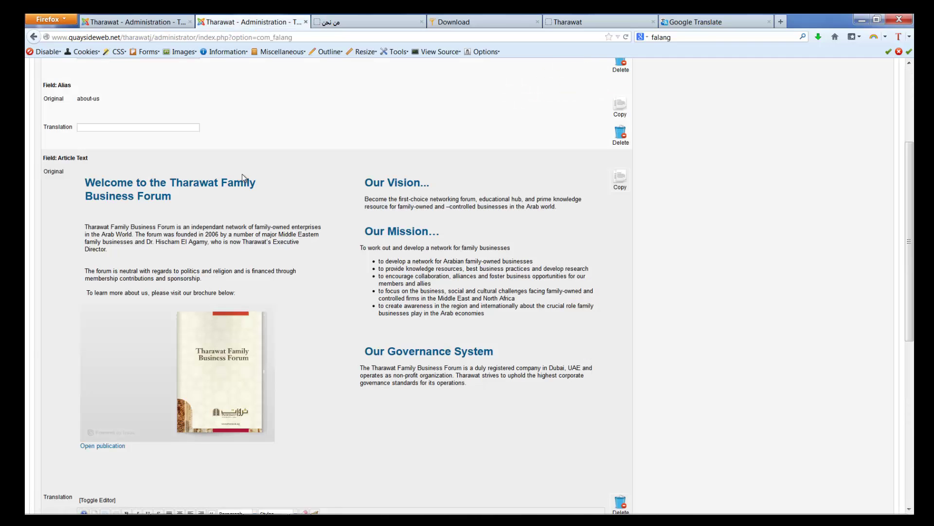
click(249, 22)
scroll(232, 348, down, 5)
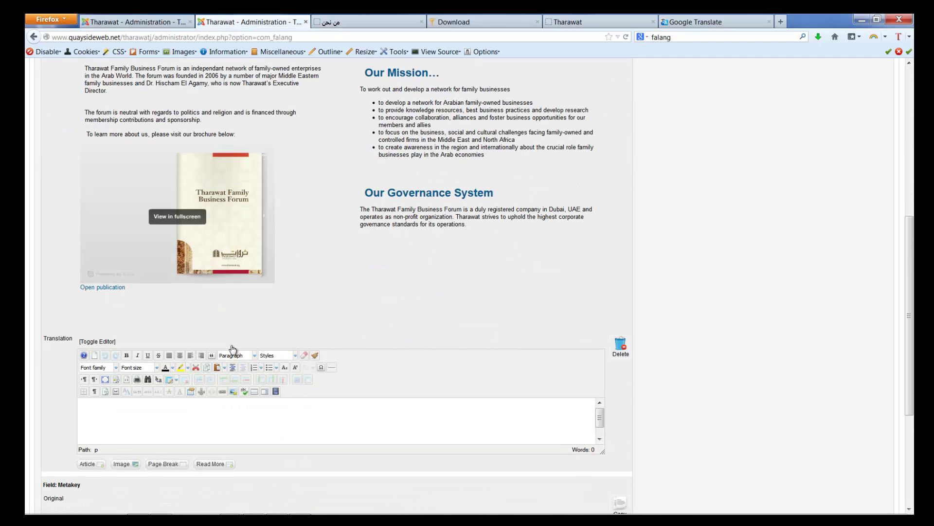
scroll(345, 212, up, 4)
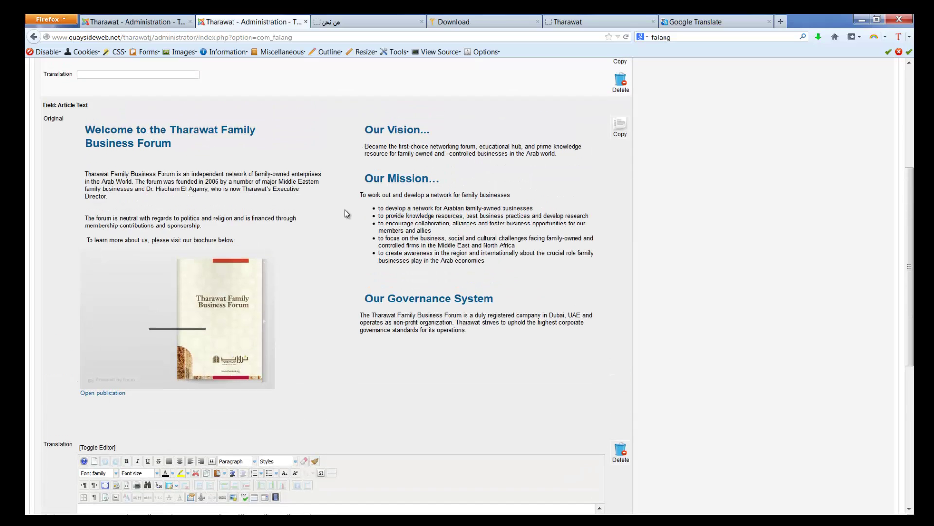
scroll(346, 211, up, 5)
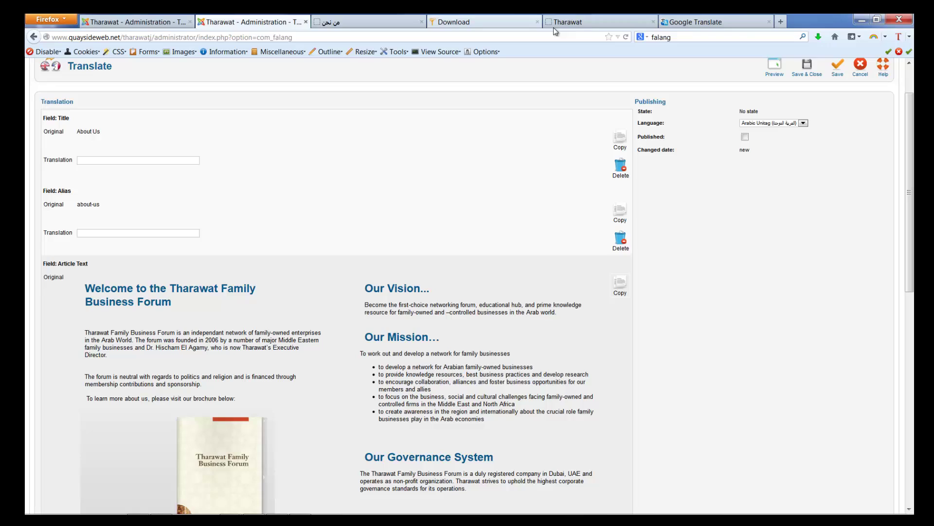
- In Google Translate, replace Members with 'About Us' to get its Arabic translation
click(719, 20)
drag(114, 160, 26, 157)
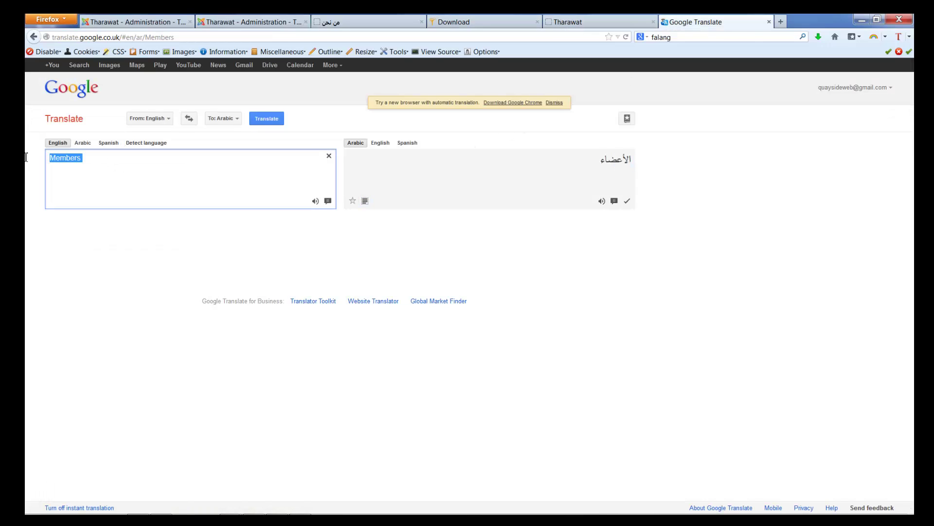
text(About Us)
- Fill the About Us Title and Alias translations with the Arabic من نحن
click(365, 200)
key(ctrl+c)
click(234, 22)
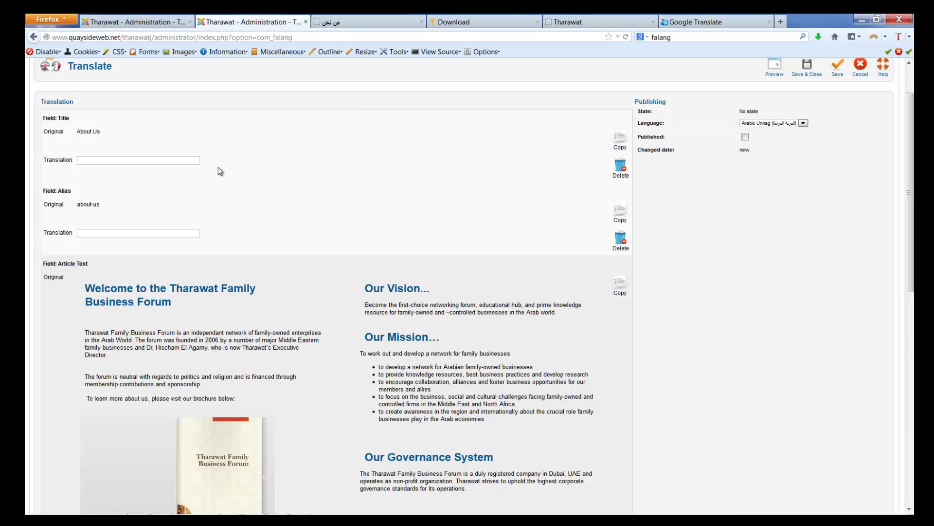
click(168, 162)
key(ctrl+v)
key(ctrl+a)
click(130, 233)
- Copy the original English article text into the translation editor and make the editor taller
scroll(315, 225, down, 4)
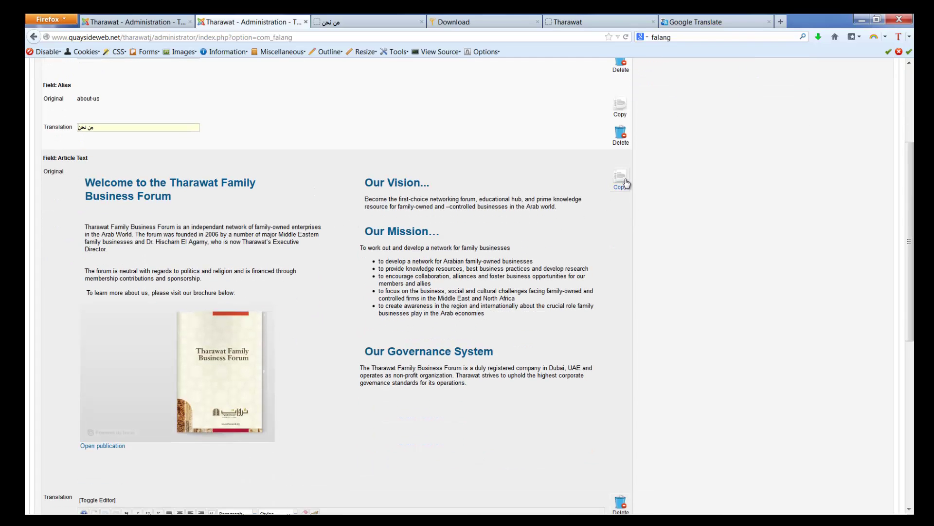
click(626, 183)
scroll(664, 281, down, 8)
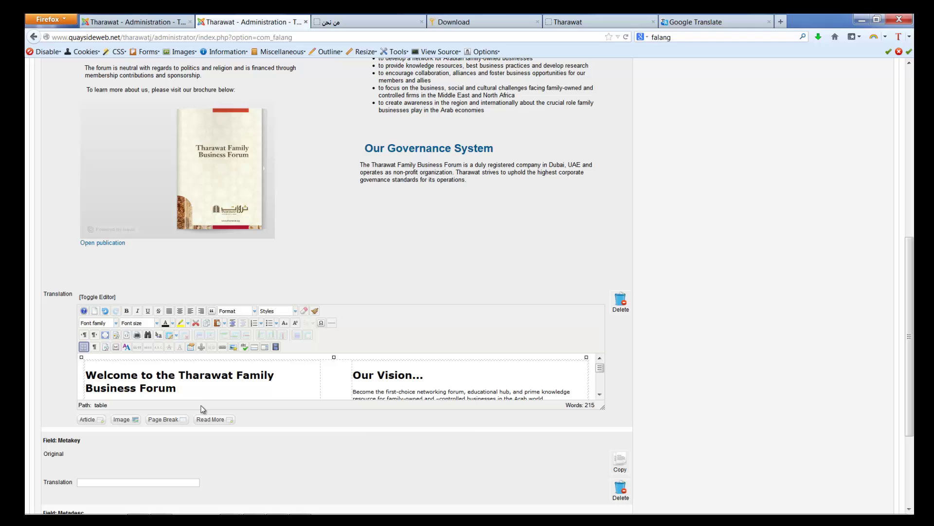
drag(604, 407, 610, 504)
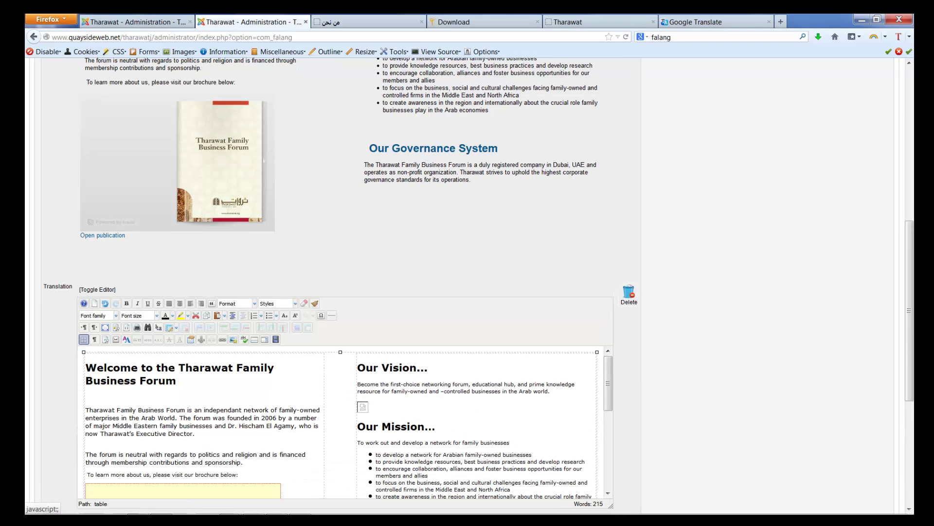
scroll(653, 402, down, 7)
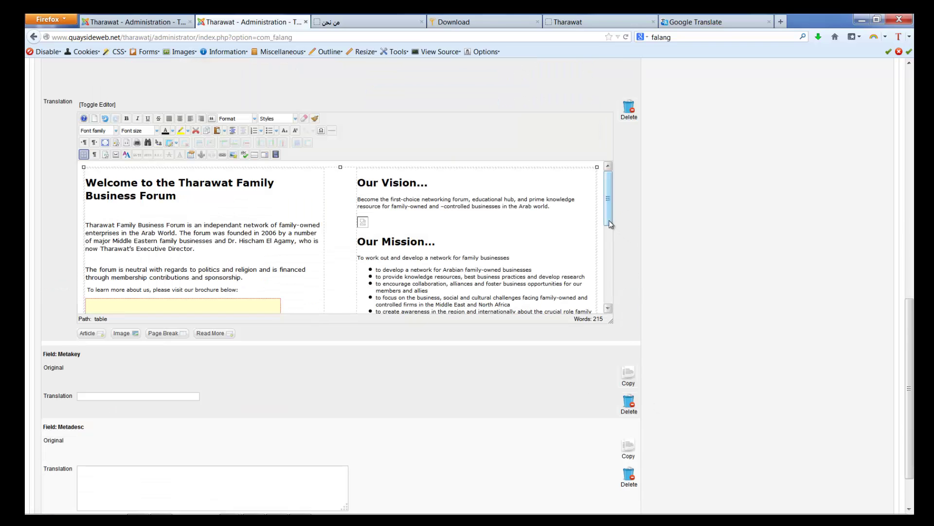
mouse_move(609, 222)
mouse_down()
mouse_move(607, 277)
mouse_move(608, 223)
mouse_up()
scroll(683, 200, up, 6)
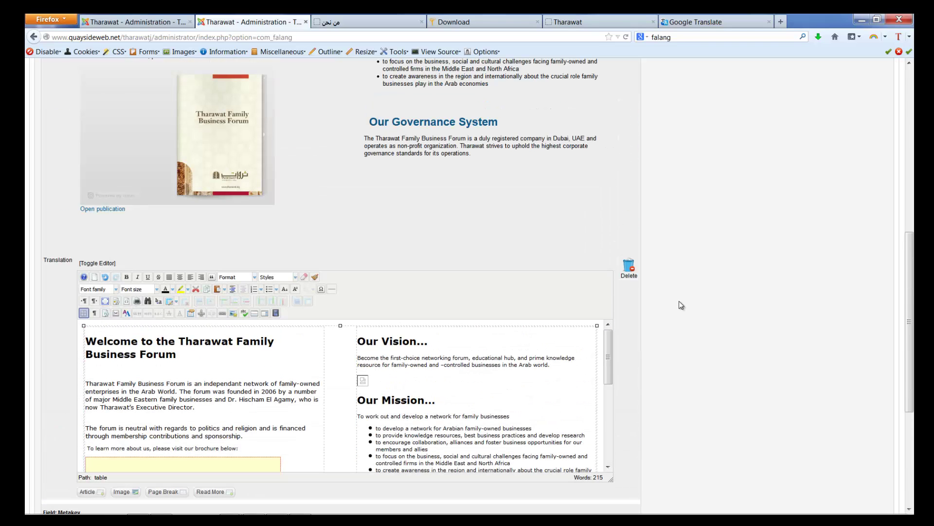
- Delete the copied English article text from the translation editor and consult the Arabic Tharawat site
click(627, 273)
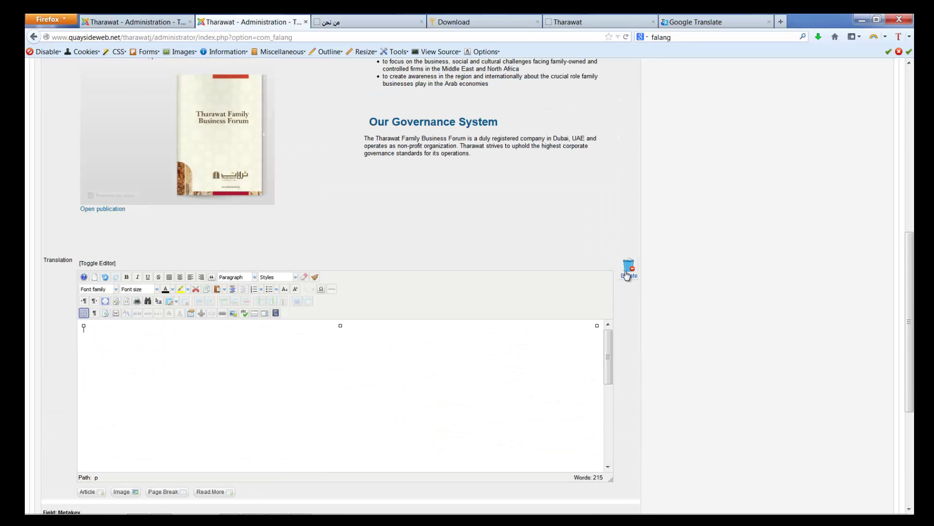
click(342, 365)
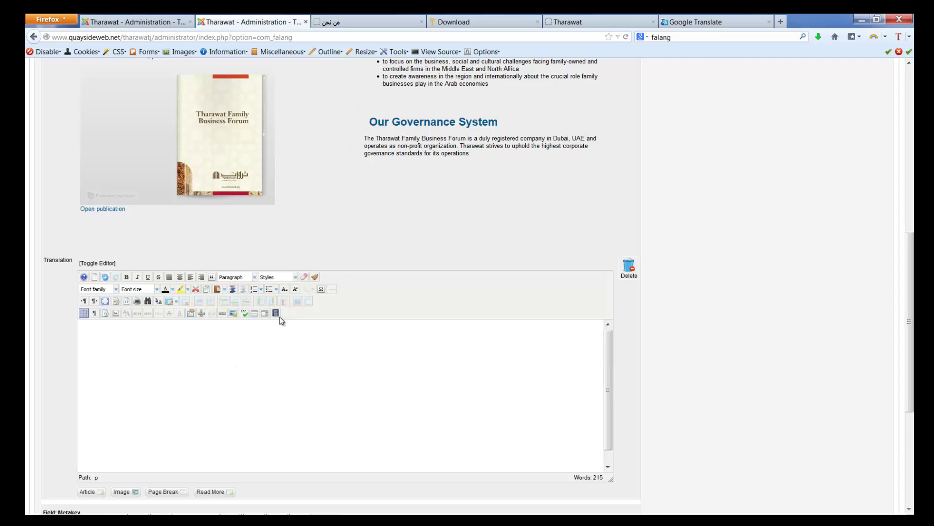
click(591, 21)
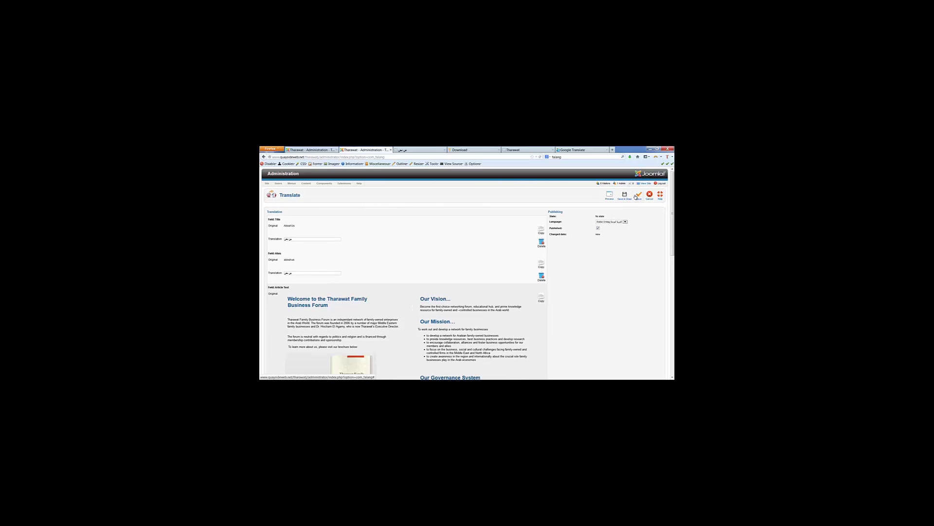
- Save the Arabic About Us article translation and dismiss the failed Preview popup
click(639, 195)
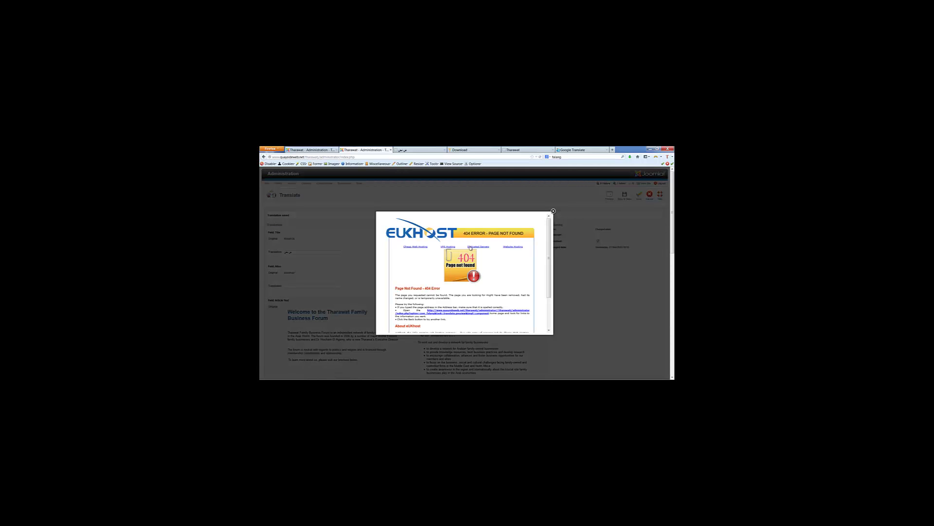
click(553, 211)
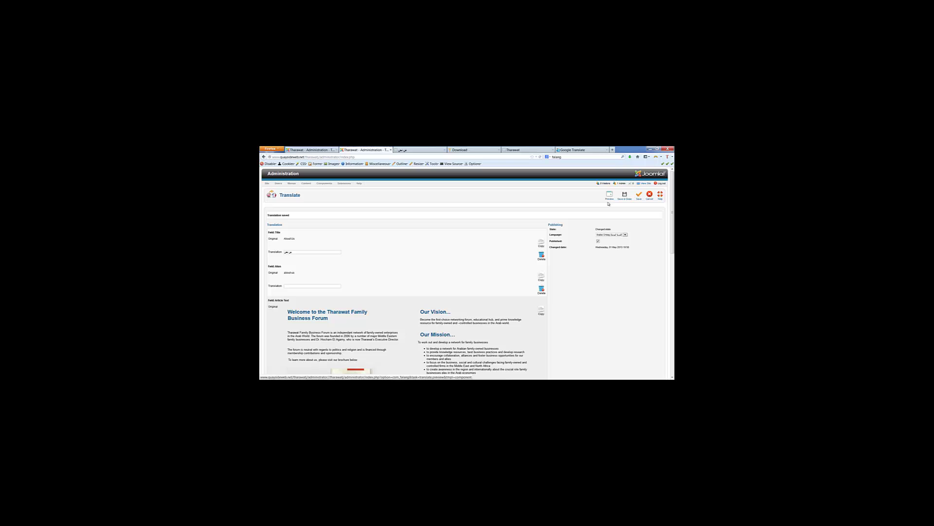